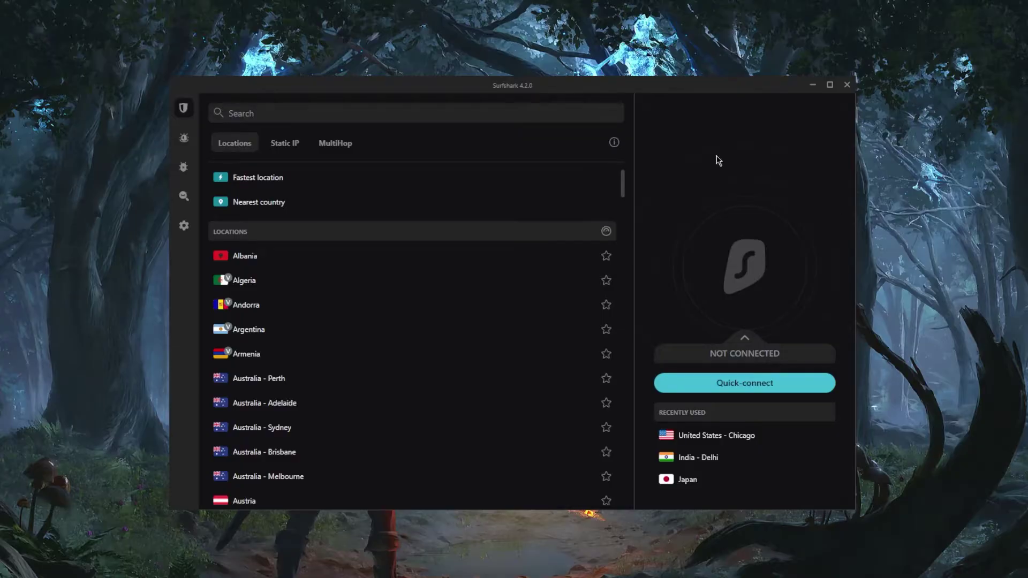
Start connecting to the fastest location, then cancel the attempt when it stalls at 95%.
click(531, 85)
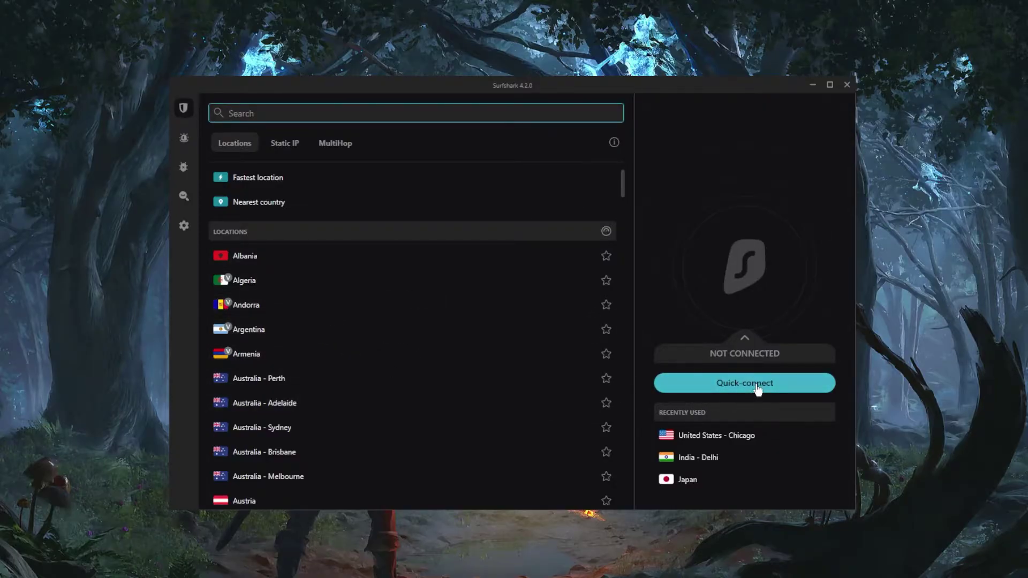
click(271, 181)
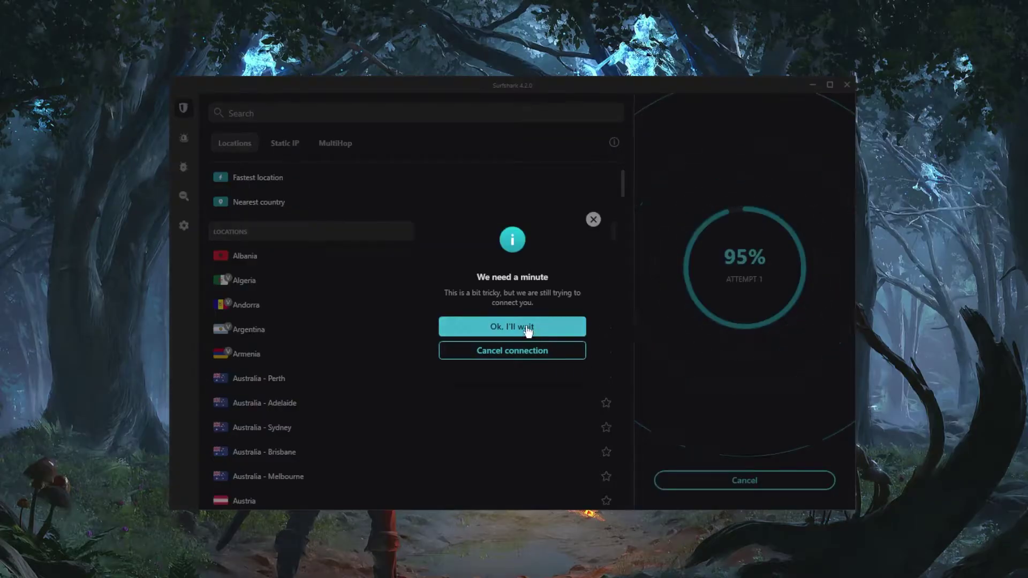
click(523, 350)
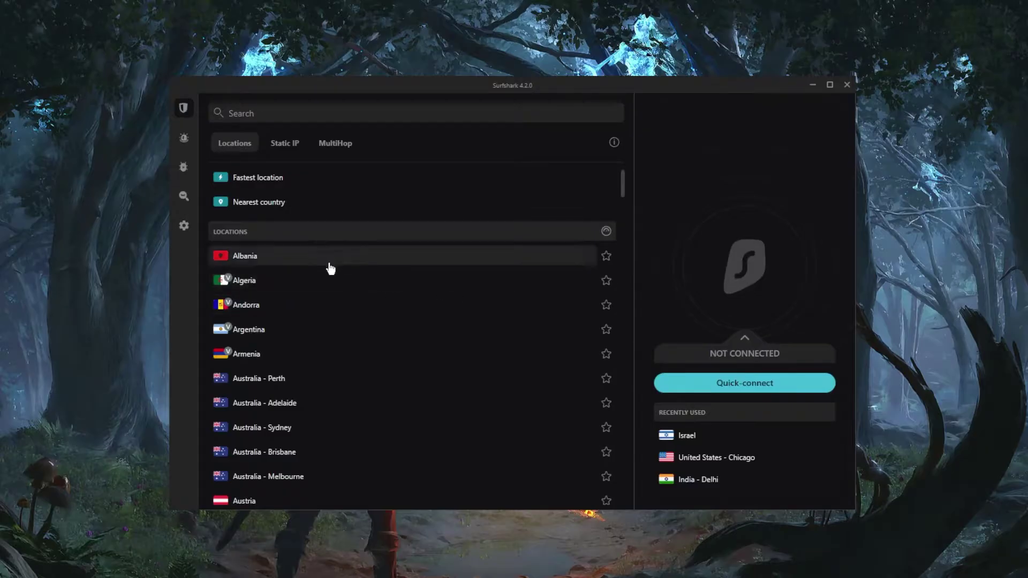
scroll(330, 268, down, 15)
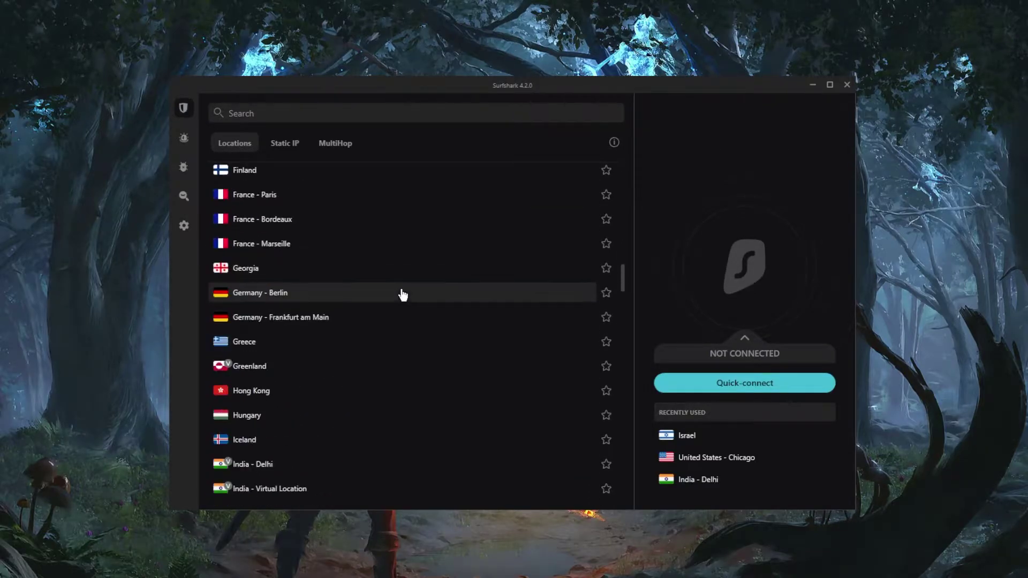
scroll(403, 295, down, 15)
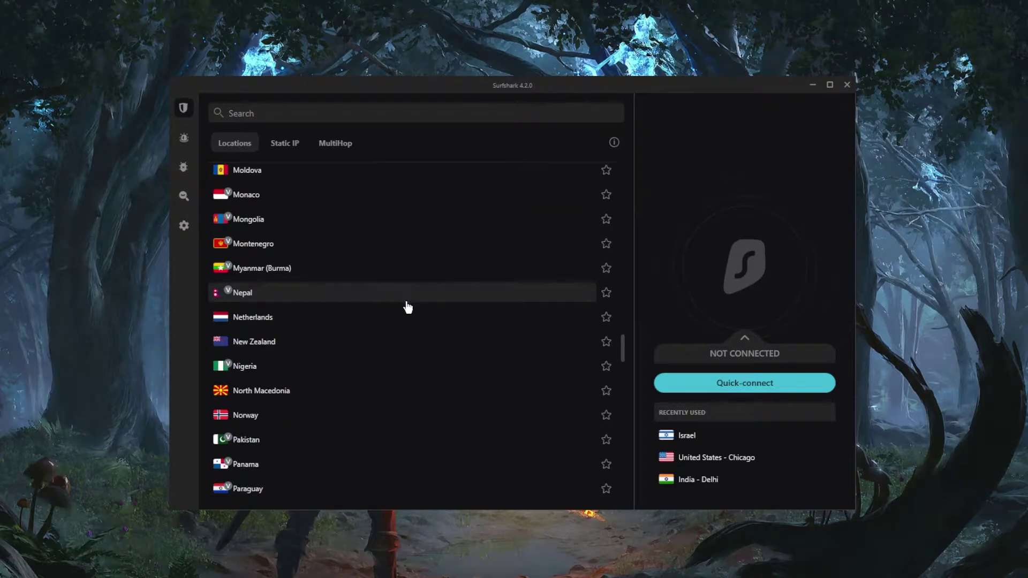
scroll(402, 302, down, 15)
scroll(397, 298, up, 3)
scroll(400, 307, down, 6)
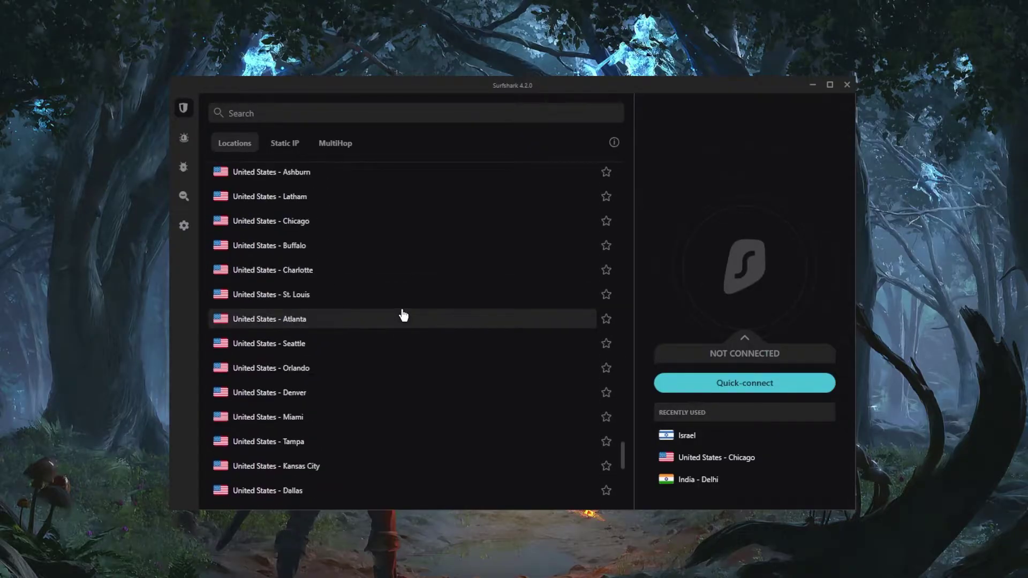
scroll(403, 316, down, 6)
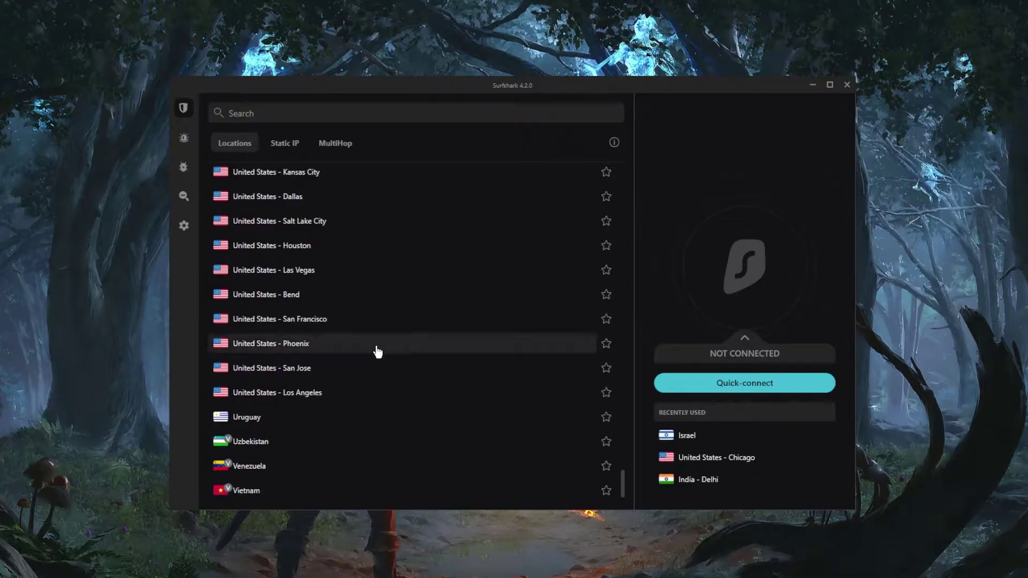
scroll(377, 350, up, 3)
scroll(377, 351, up, 2)
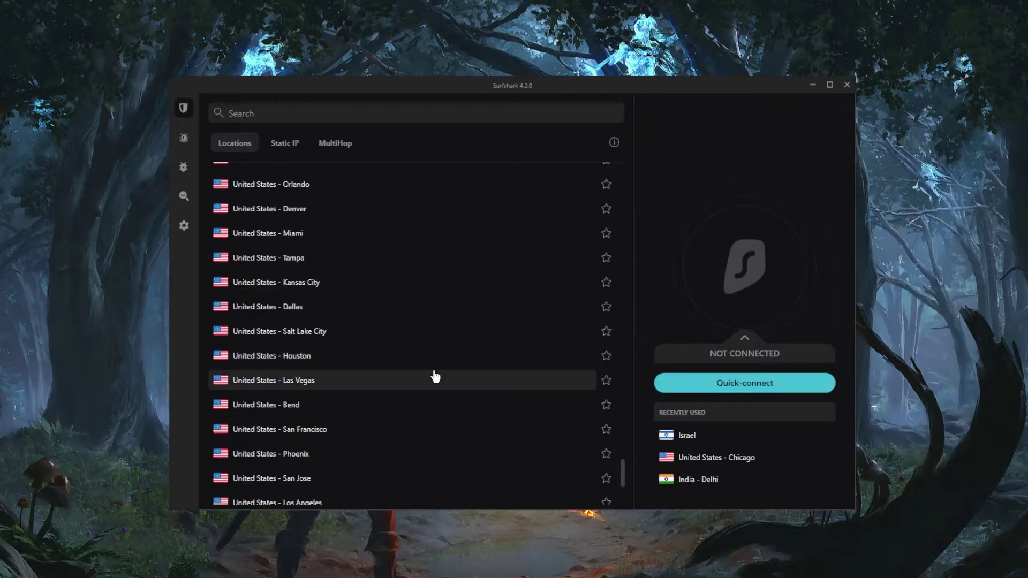
scroll(434, 375, up, 5)
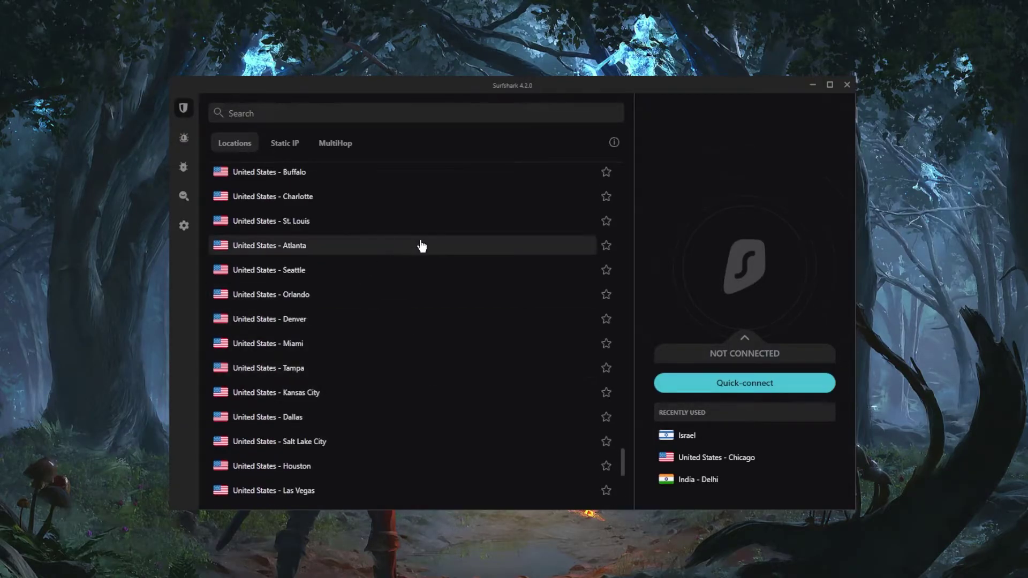
scroll(445, 333, up, 4)
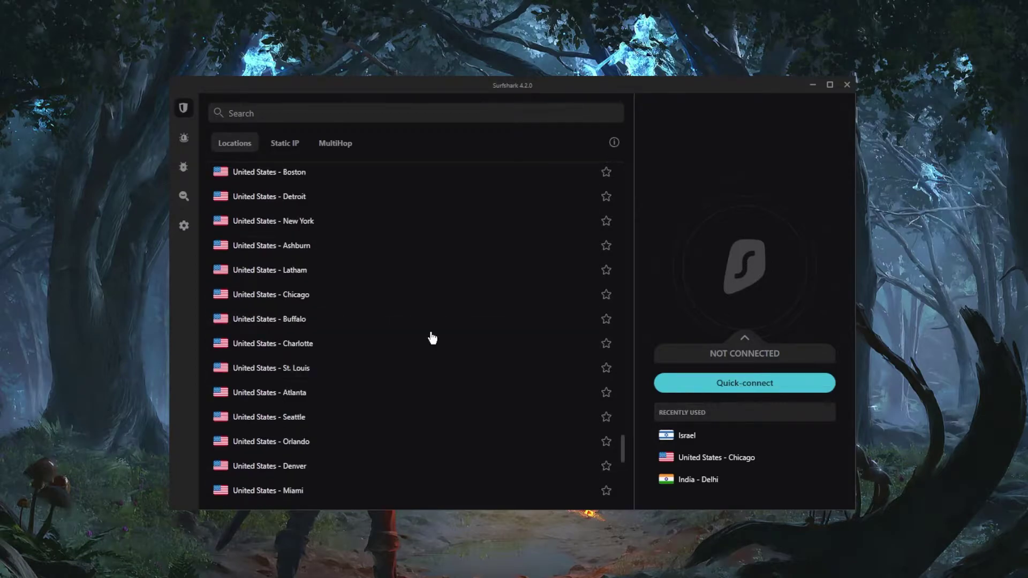
scroll(437, 340, up, 1)
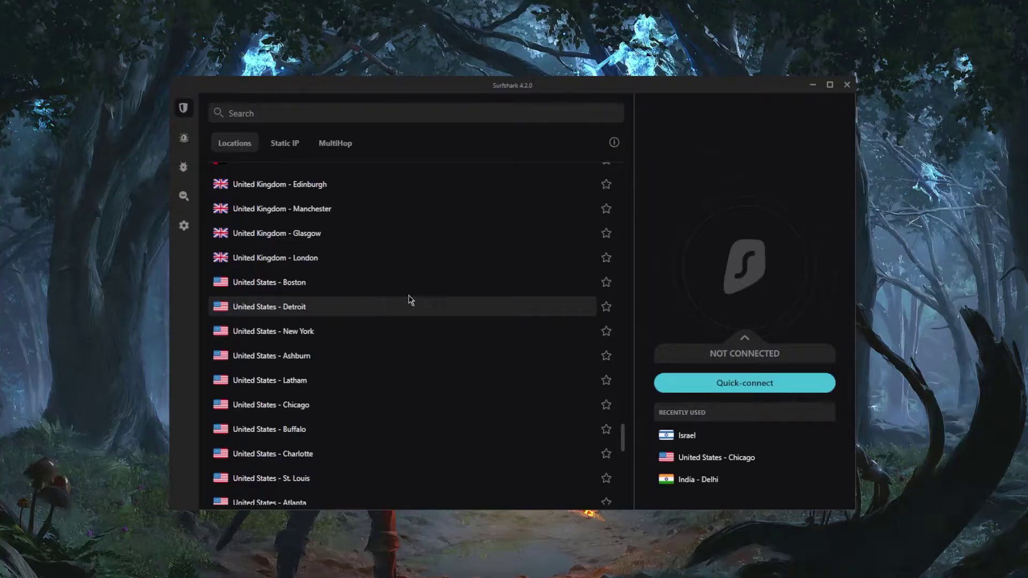
scroll(426, 236, down, 4)
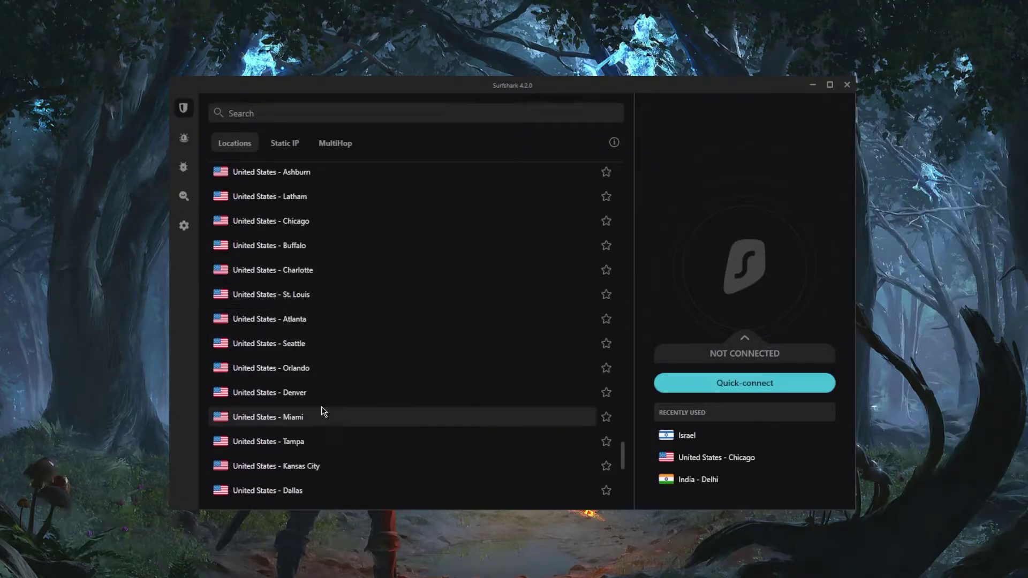
scroll(321, 407, up, 4)
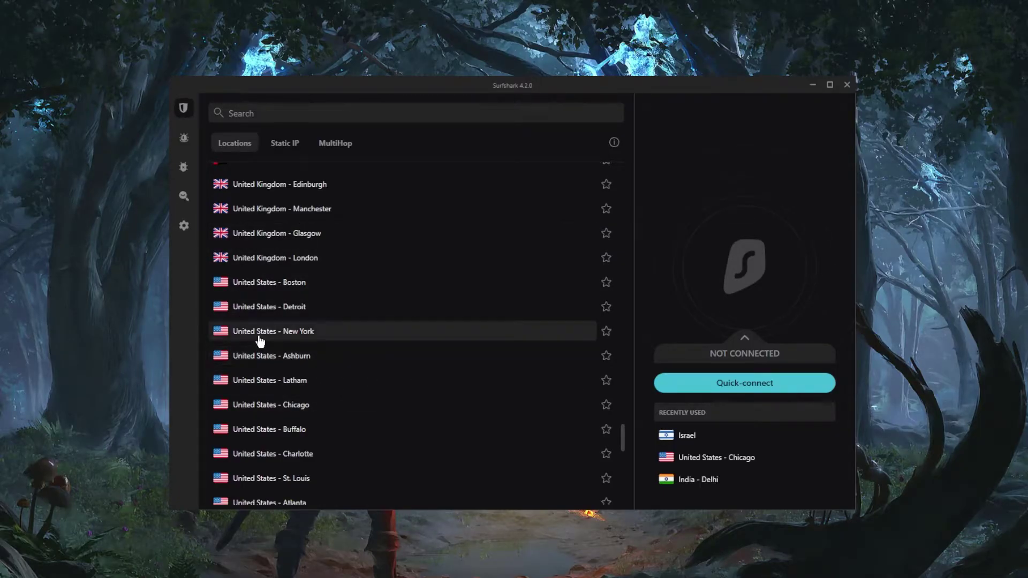
Connect to United States - New York from the Locations list and wait for CONNECTED.
click(301, 333)
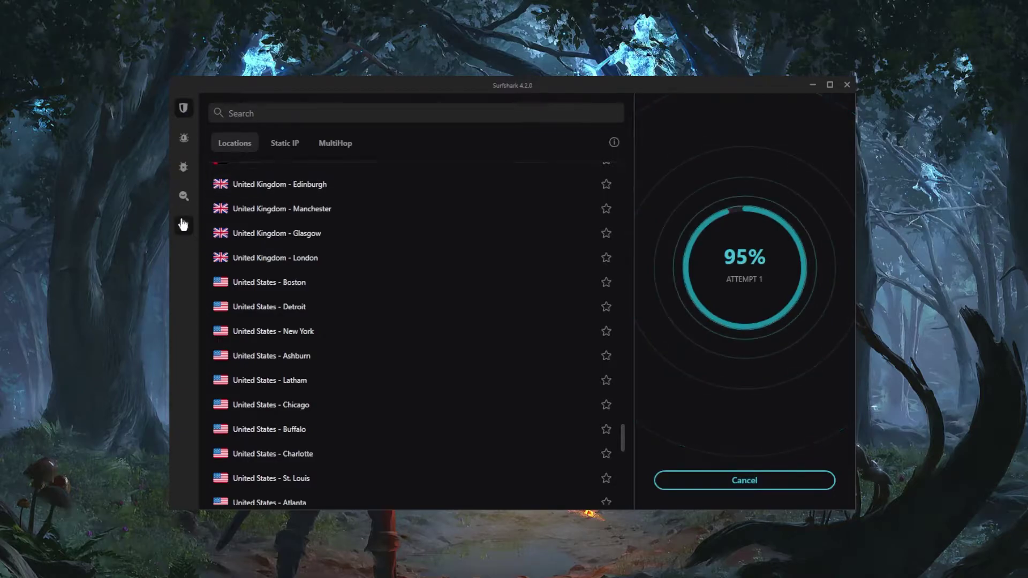
mouse_move(197, 209)
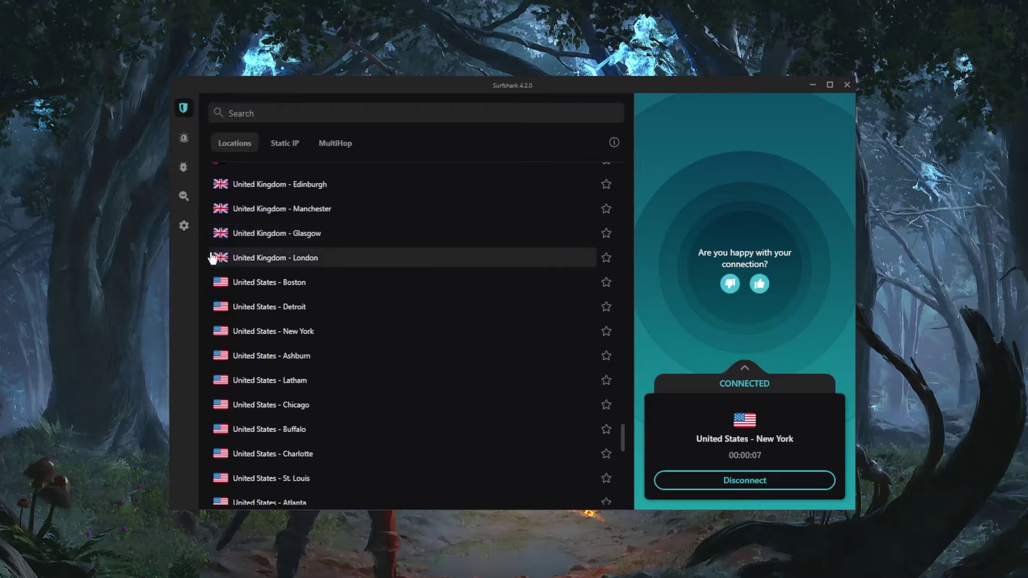
Disconnect the VPN from the United States - New York server.
click(190, 230)
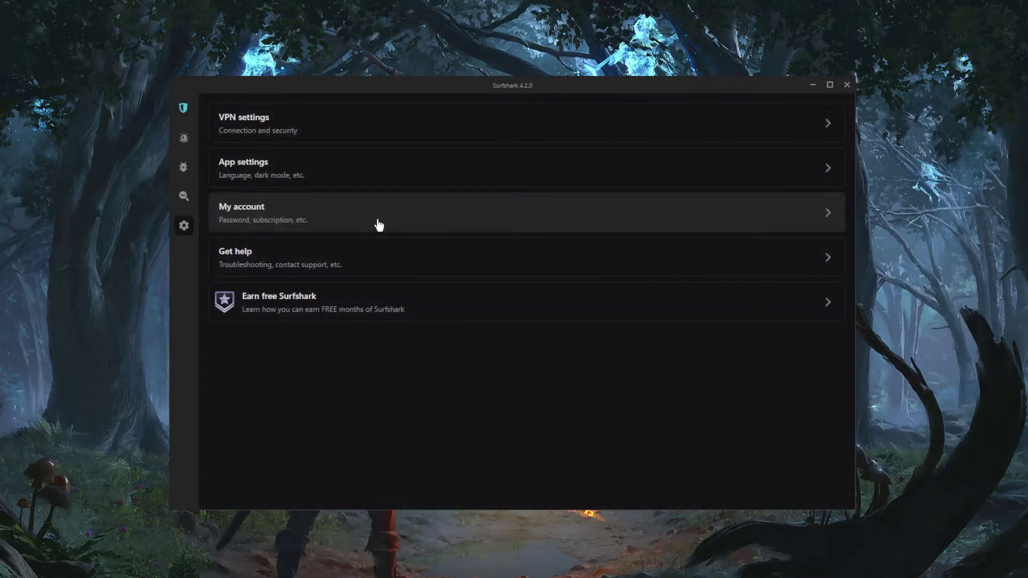
click(296, 132)
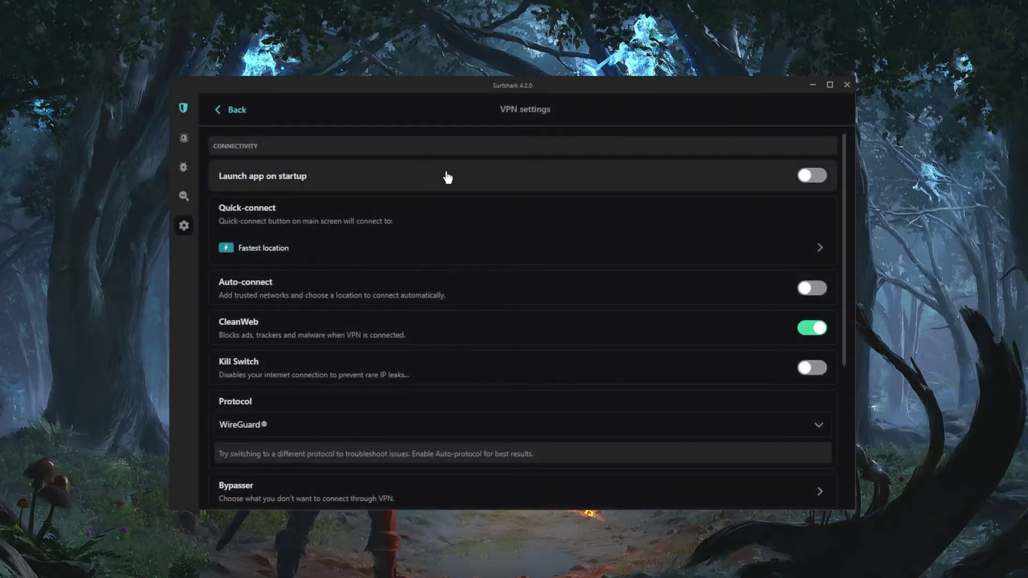
click(183, 109)
click(757, 480)
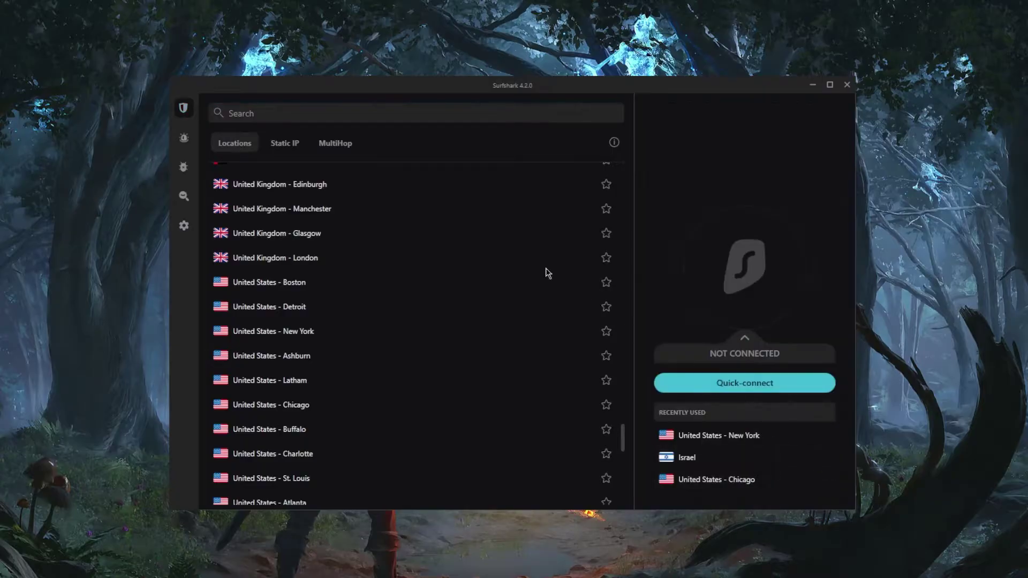
Reopen VPN settings and bring up the Quick-connect location chooser.
click(193, 229)
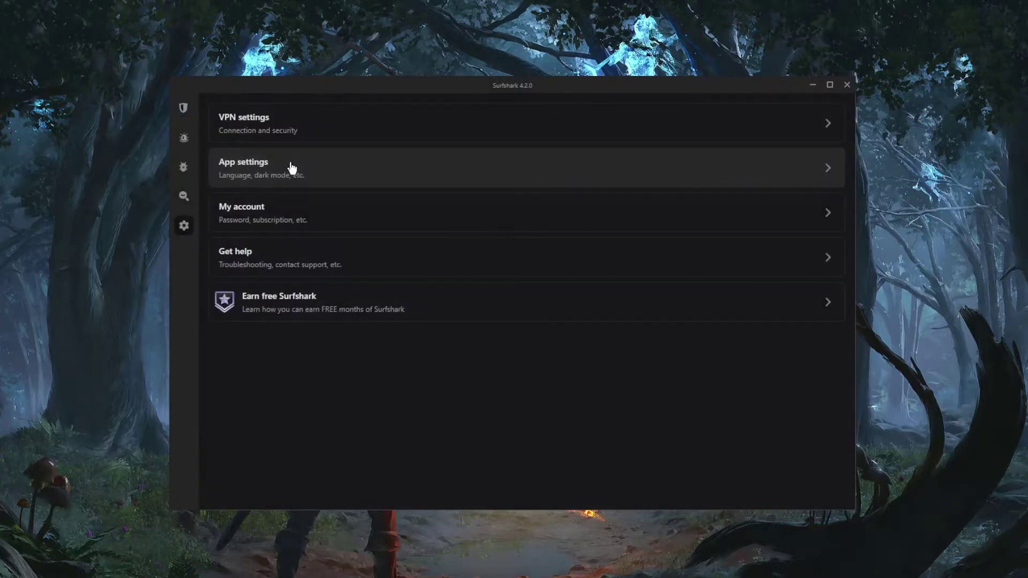
click(295, 133)
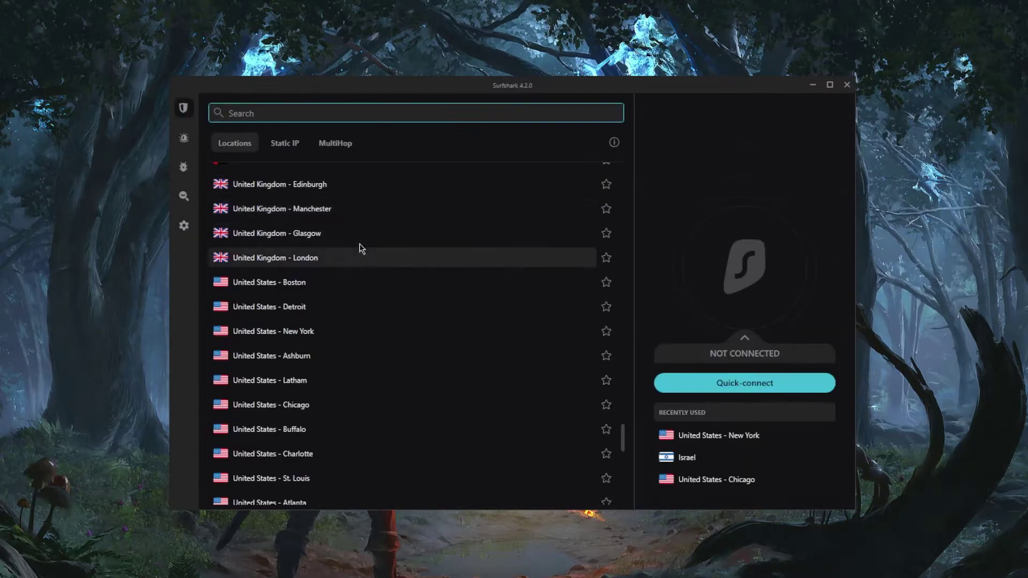
mouse_move(183, 202)
click(213, 229)
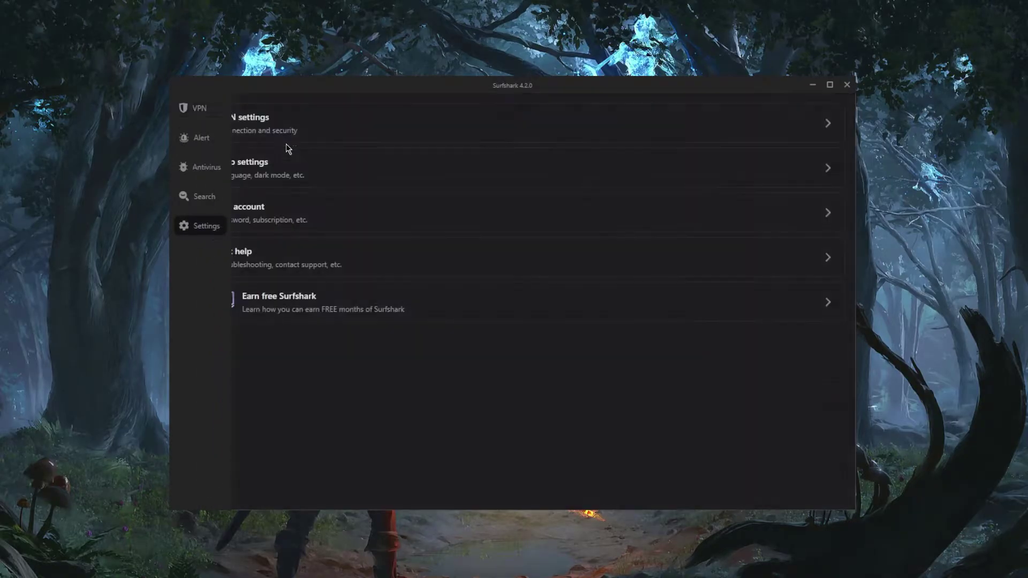
click(322, 136)
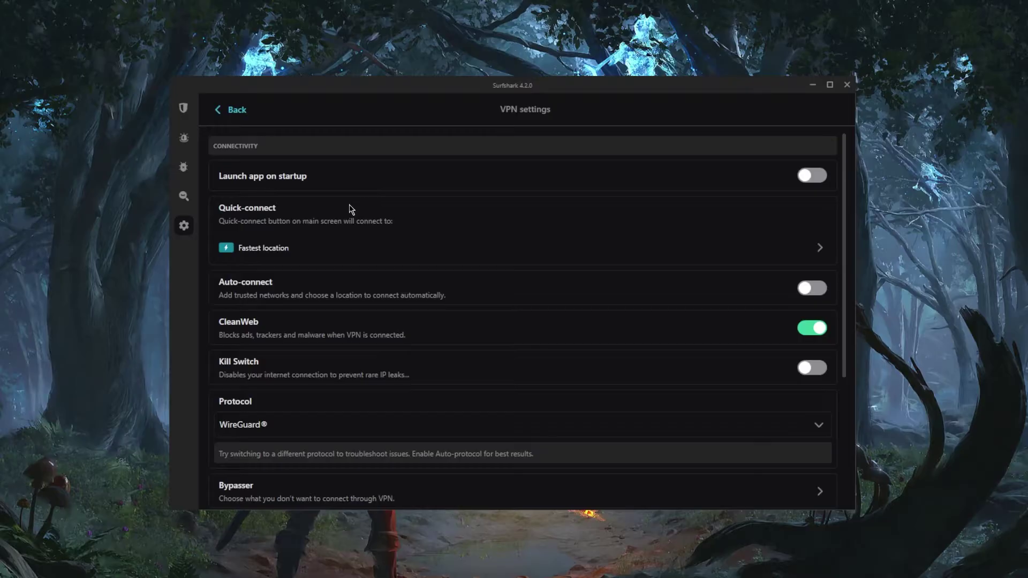
scroll(356, 219, down, 1)
scroll(357, 231, up, 1)
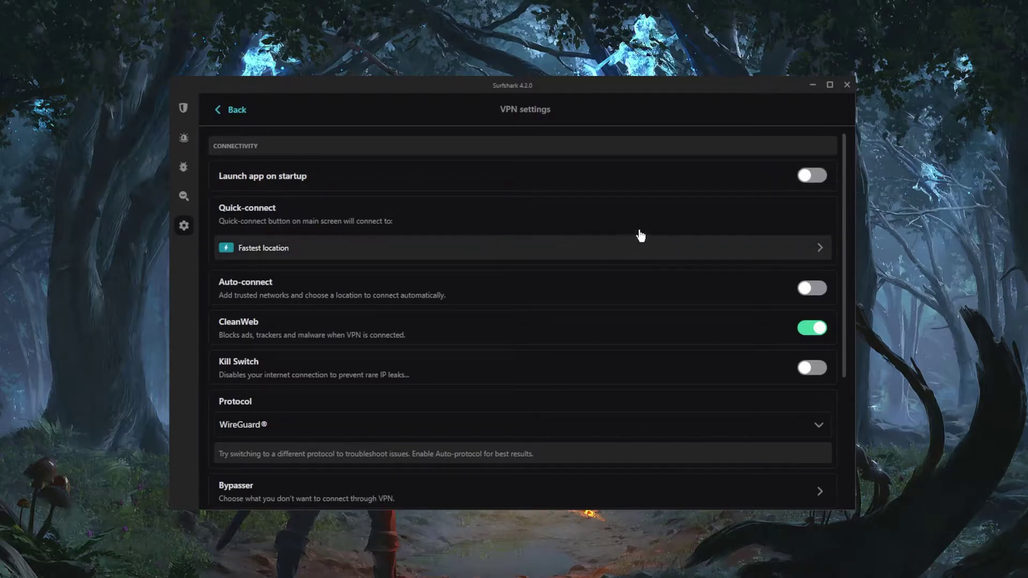
click(828, 247)
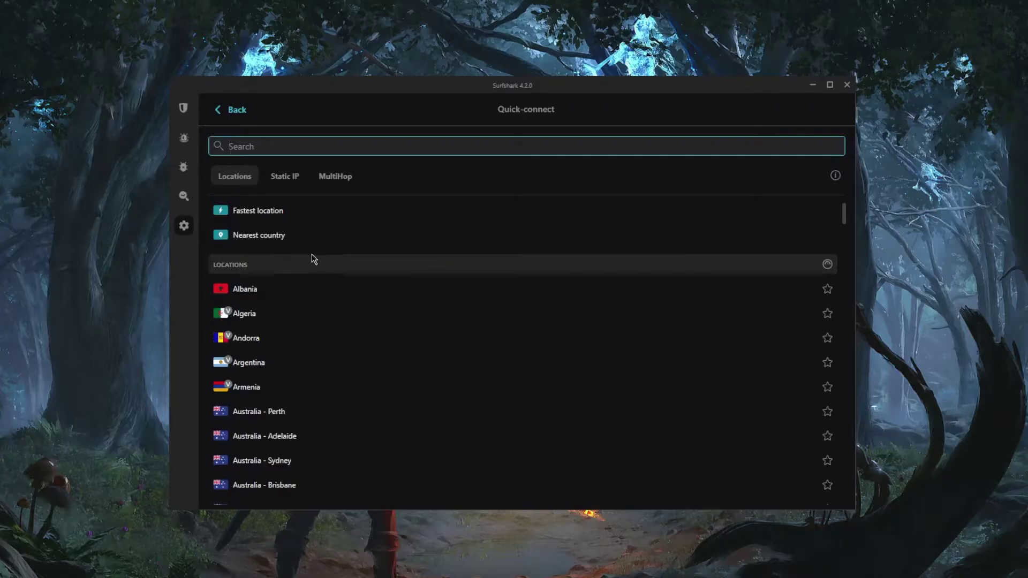
Pick Canada - Toronto for quick-connect, then start a Quick-connect from the VPN tab.
scroll(332, 257, down, 3)
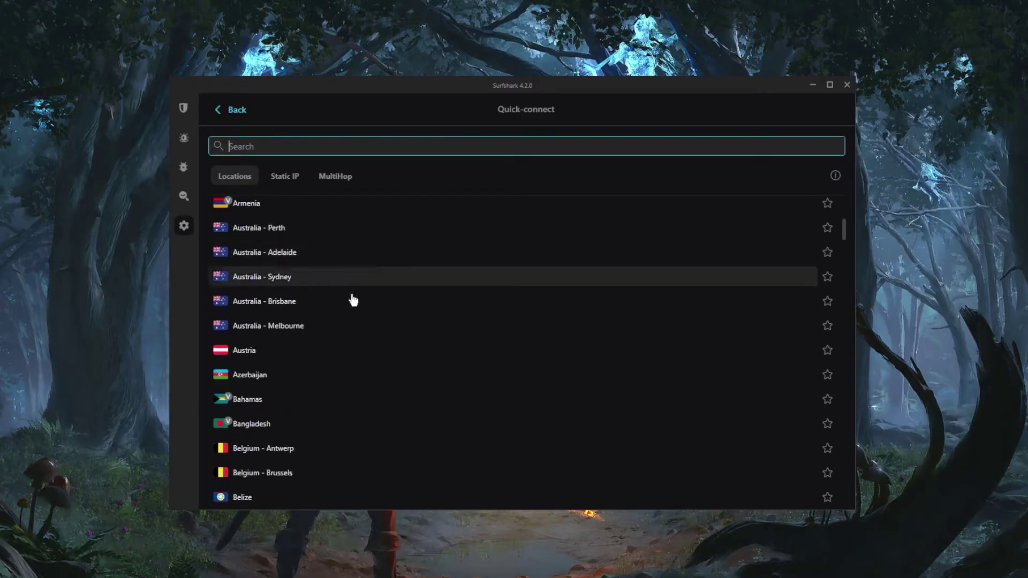
scroll(321, 310, down, 8)
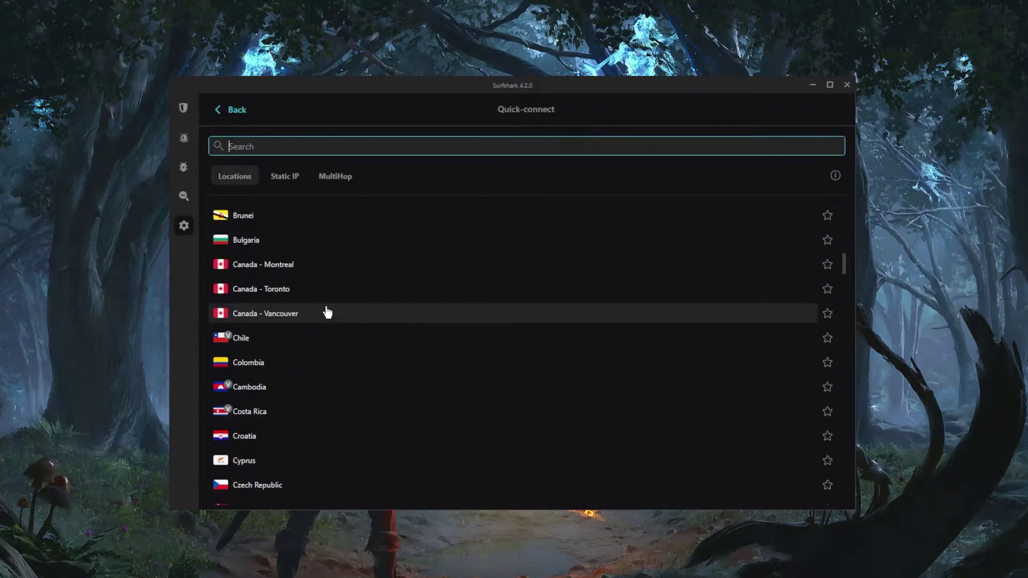
click(294, 289)
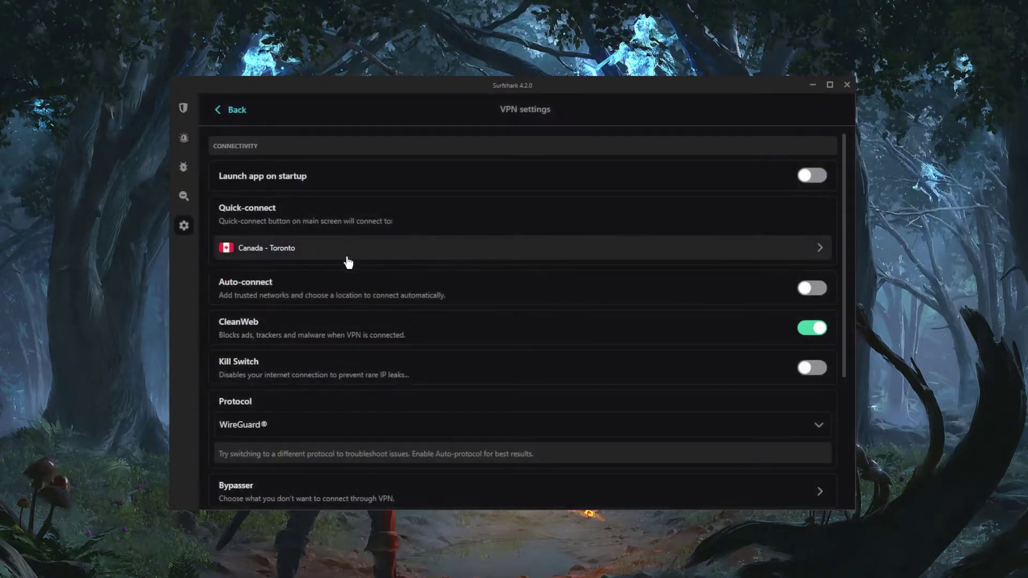
click(236, 110)
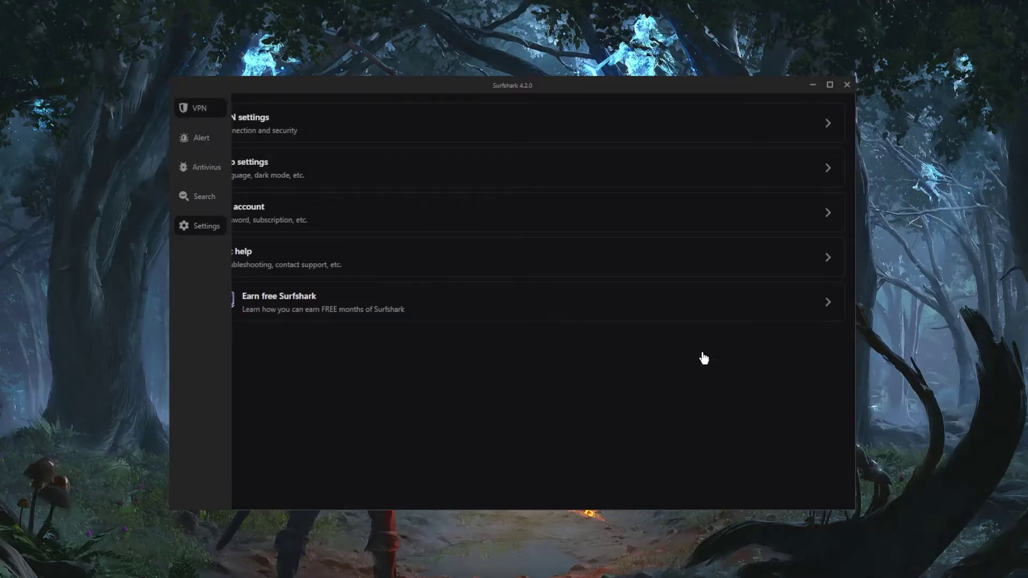
click(760, 384)
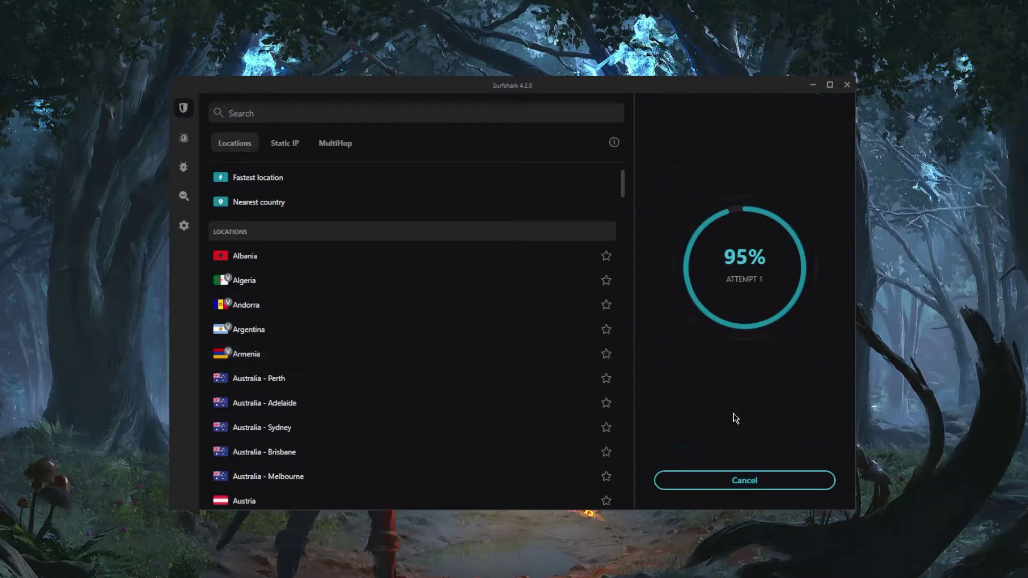
In VPN settings, view Auto-connect's trusted-network preferences, then switch Auto-connect off.
click(184, 225)
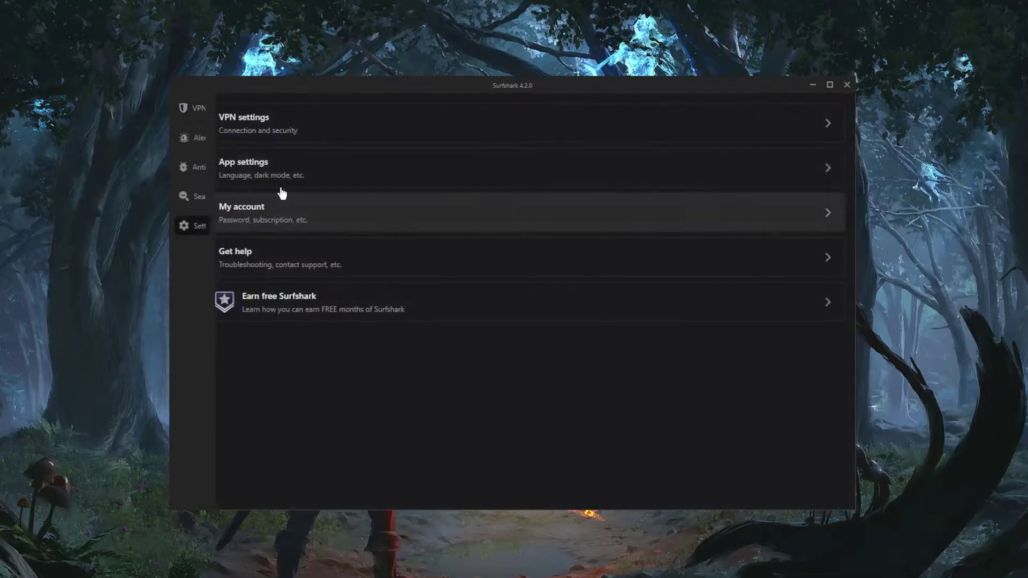
click(262, 119)
scroll(360, 292, down, 2)
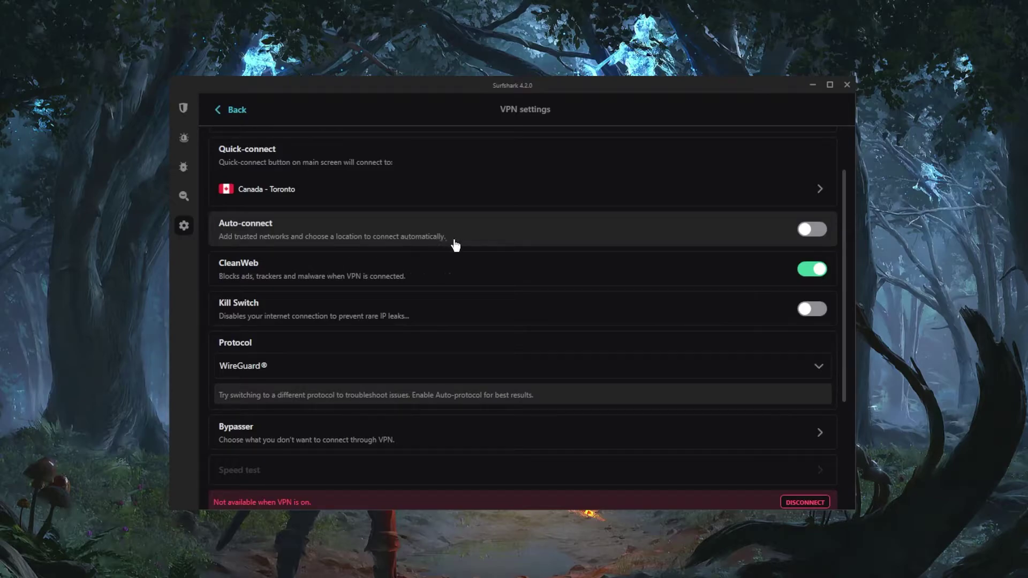
click(355, 236)
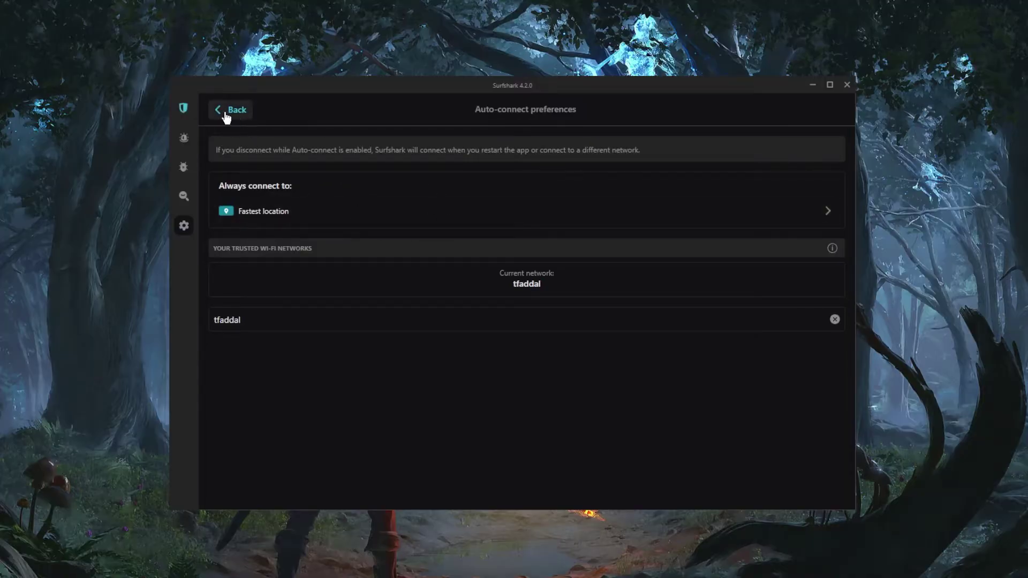
click(227, 113)
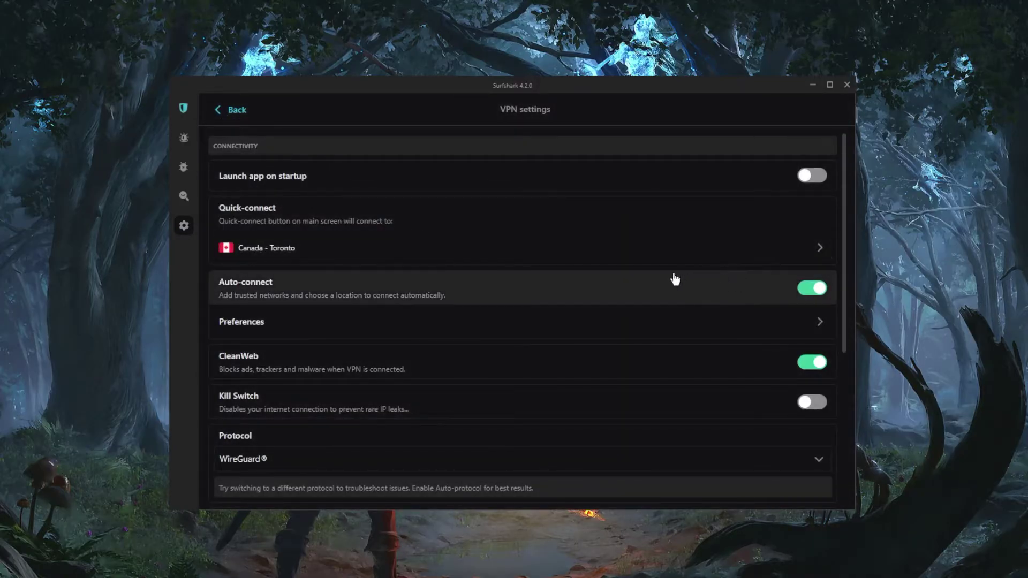
click(817, 289)
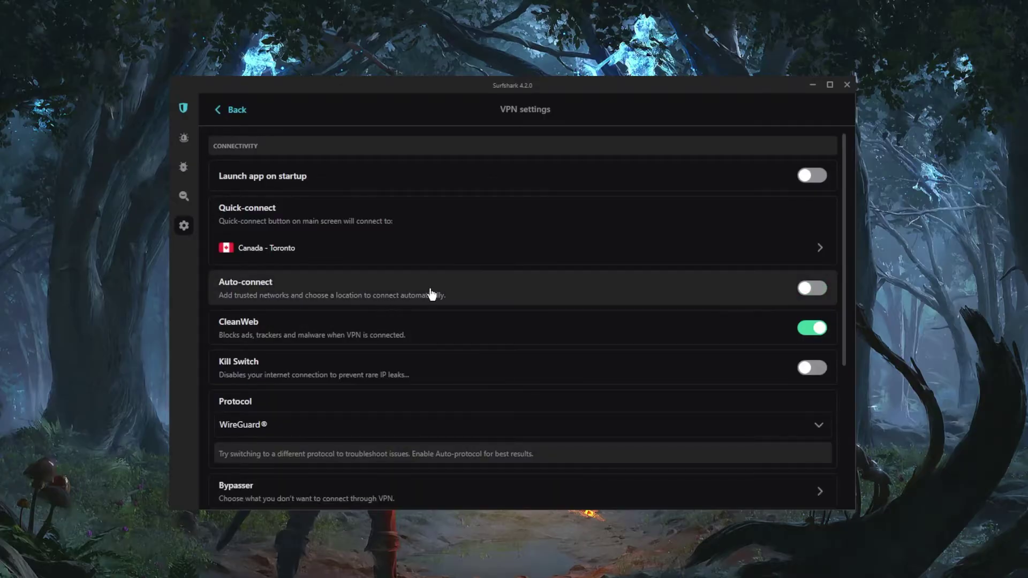
scroll(401, 308, down, 1)
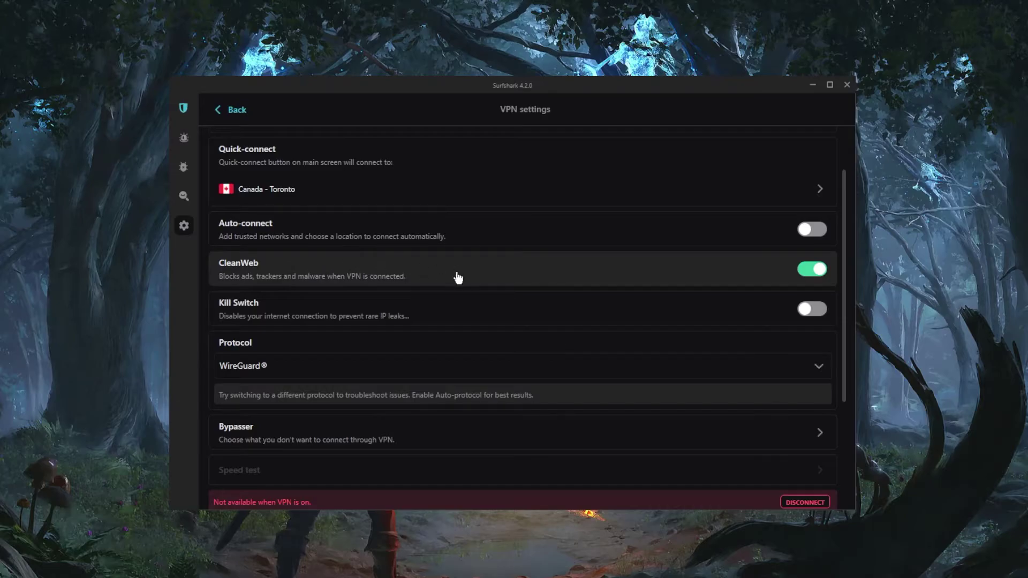
Disconnect the VPN from the red banner and reselect WireGuard as the protocol.
scroll(455, 278, down, 1)
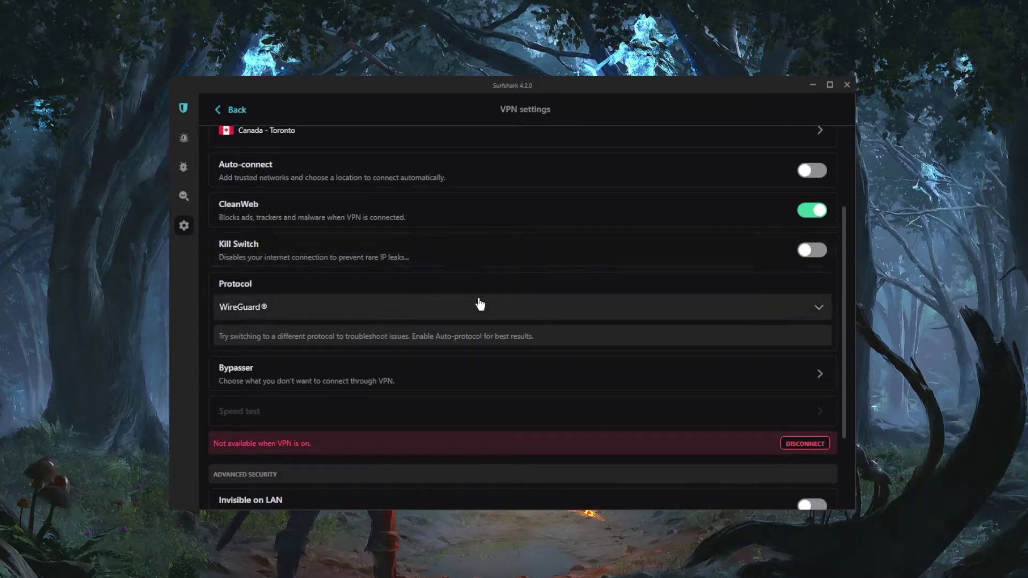
click(805, 444)
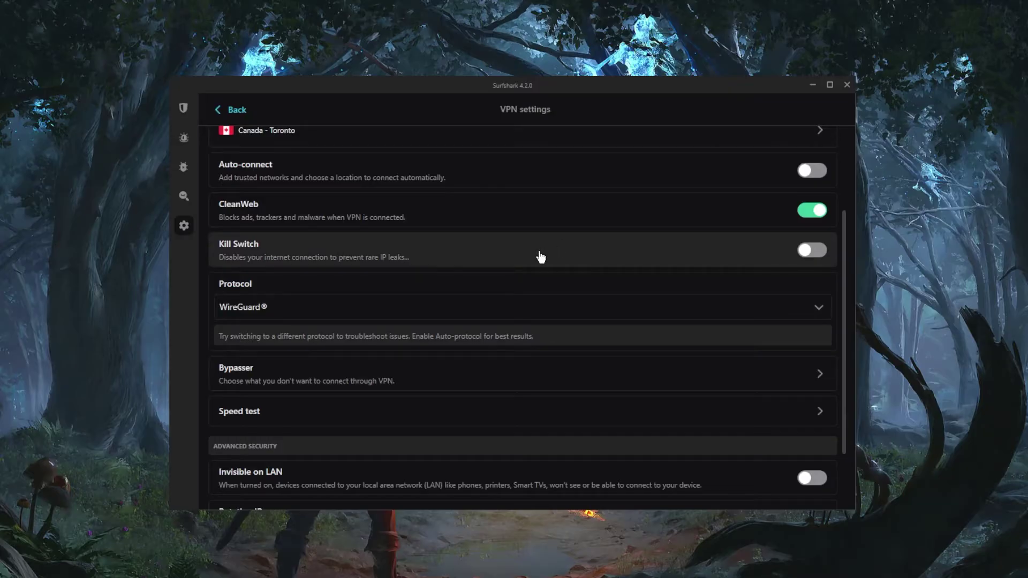
click(460, 318)
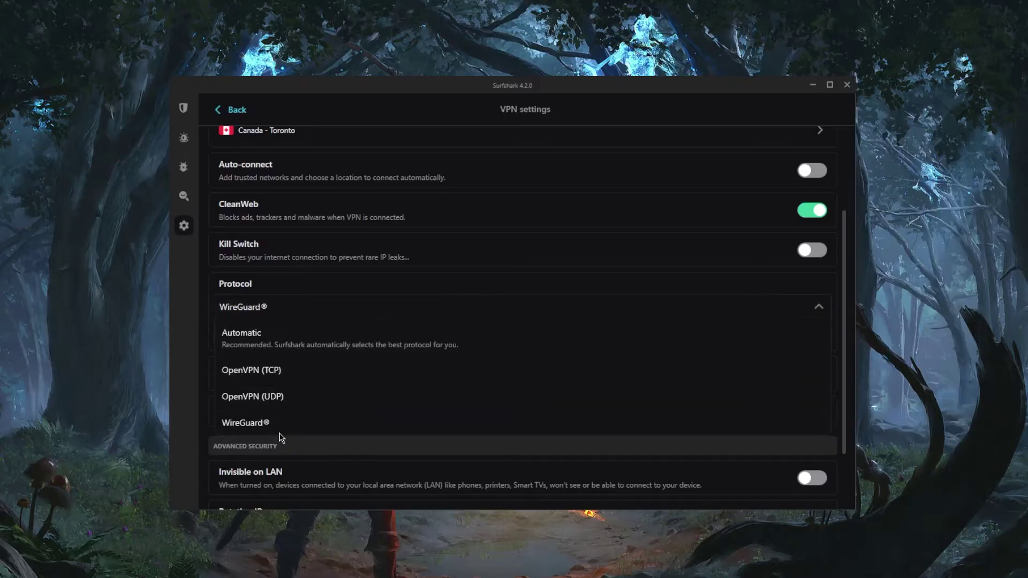
click(337, 424)
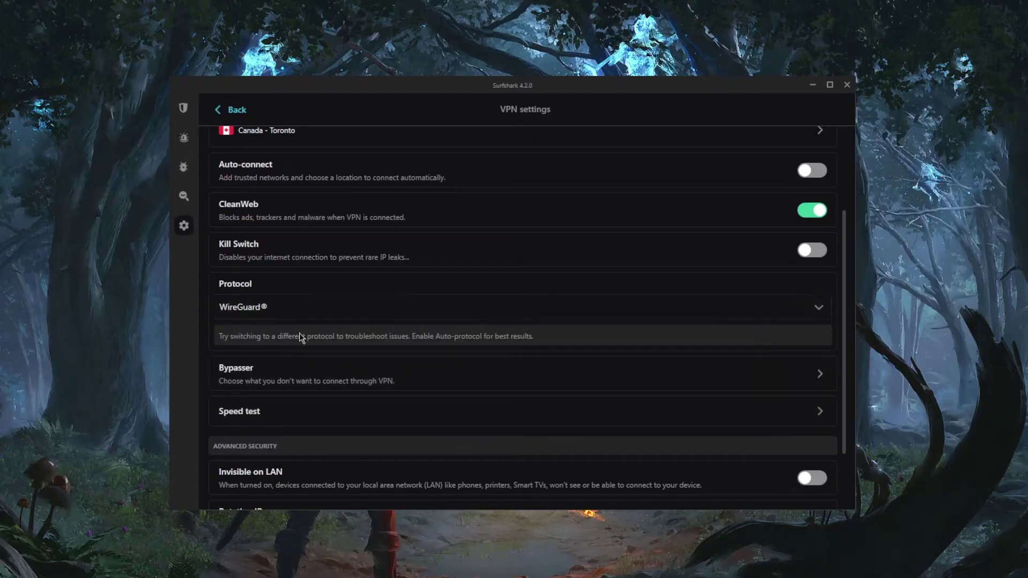
scroll(299, 338, down, 2)
In Bypasser, switch on App Bypass VPN and tick Battle.net to skip the VPN.
click(343, 312)
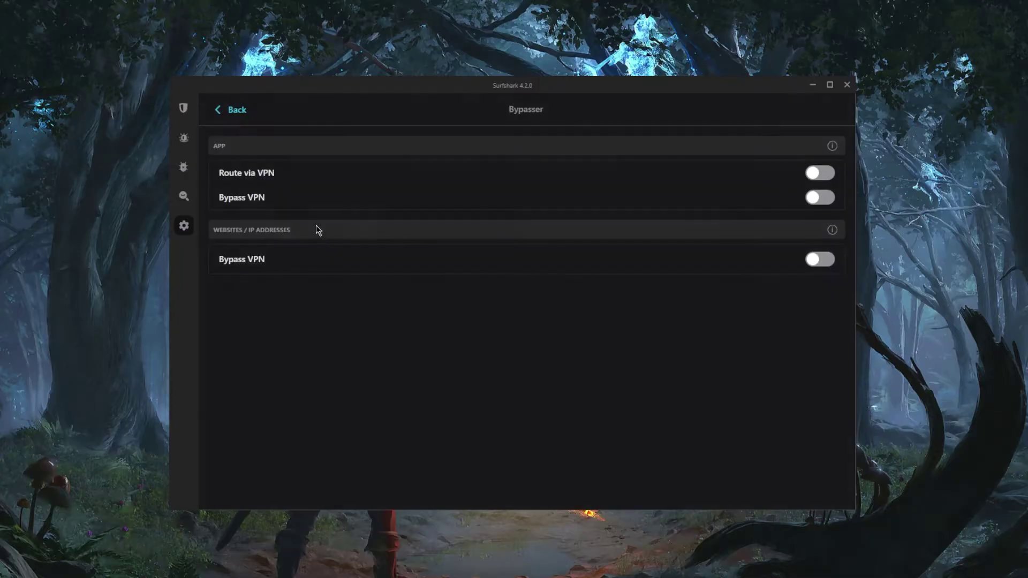
click(811, 198)
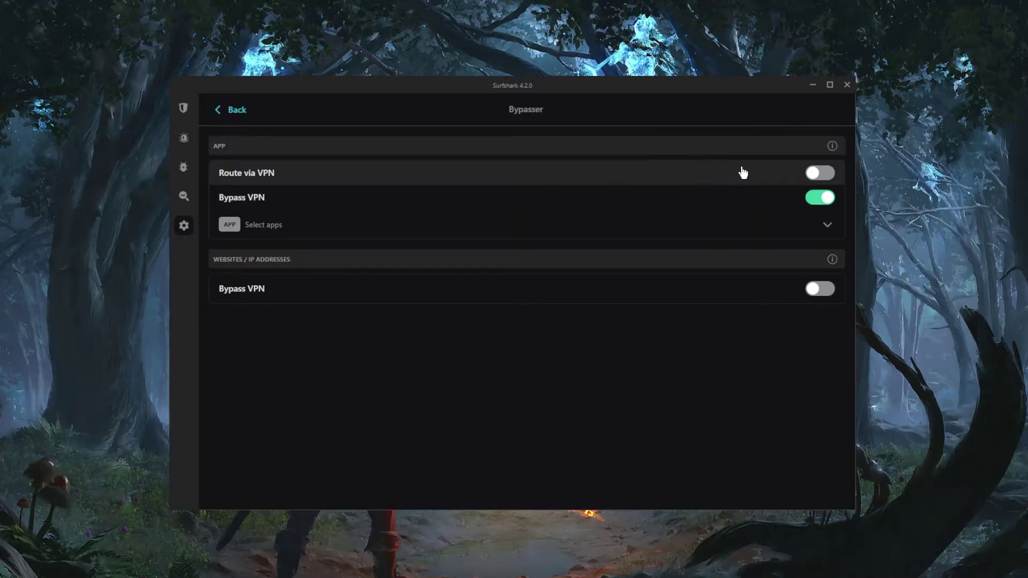
click(247, 229)
scroll(397, 359, down, 4)
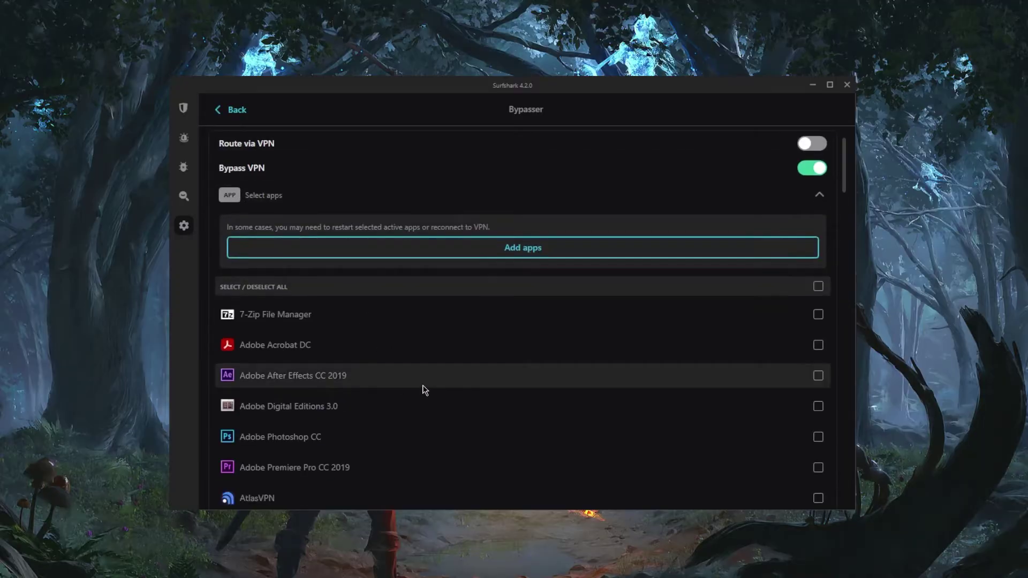
scroll(375, 351, down, 1)
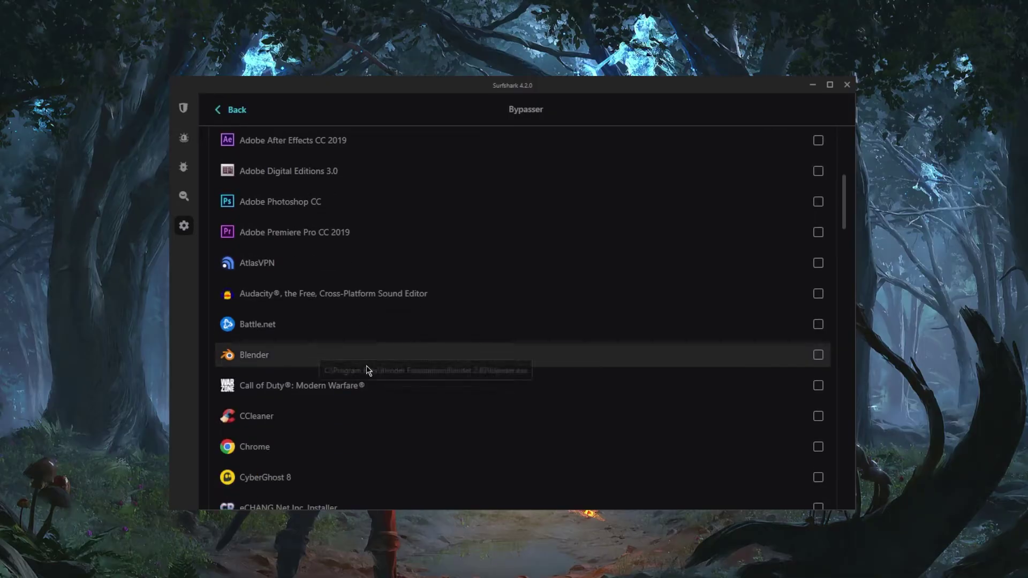
click(277, 333)
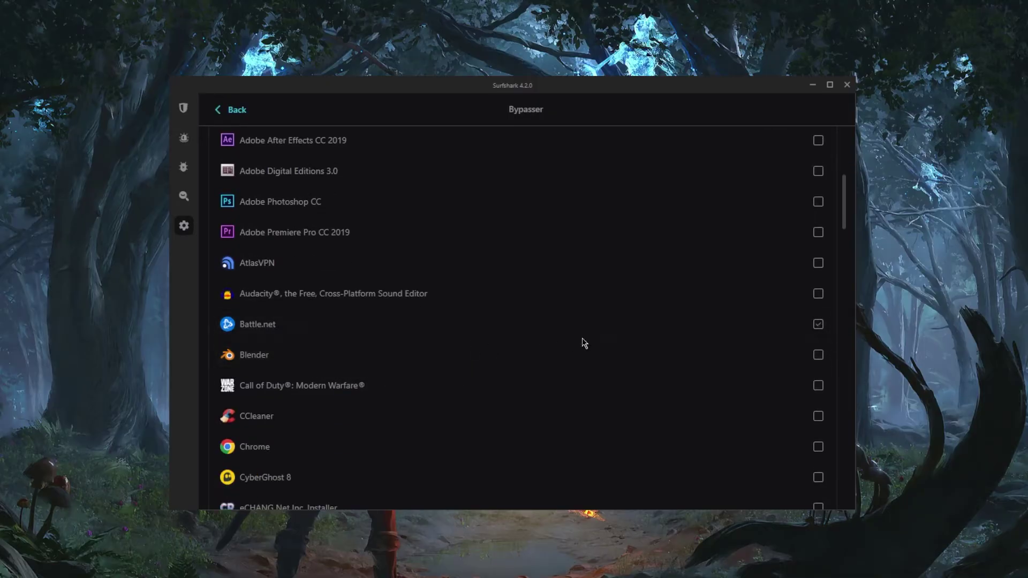
scroll(435, 376, up, 5)
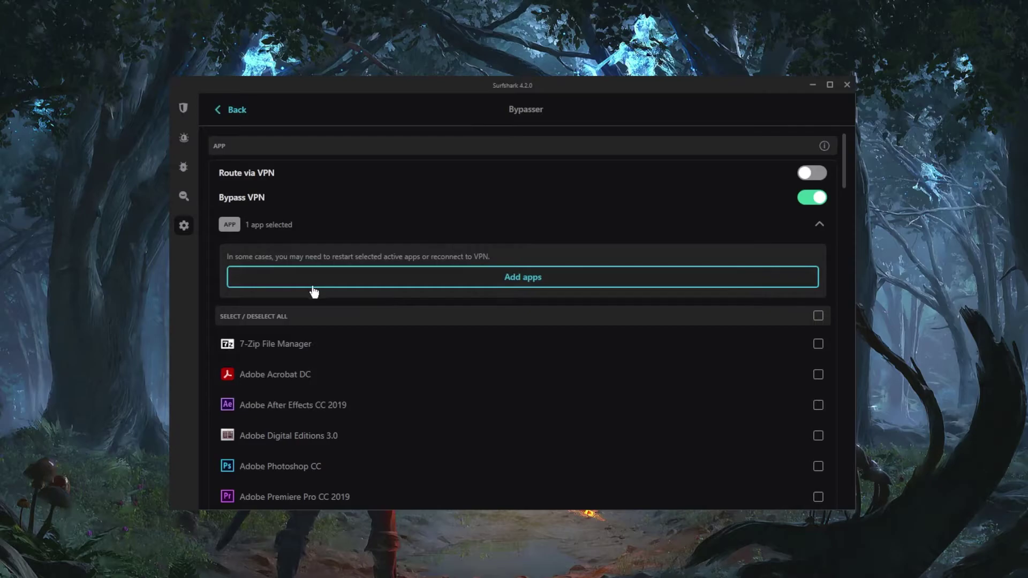
click(821, 227)
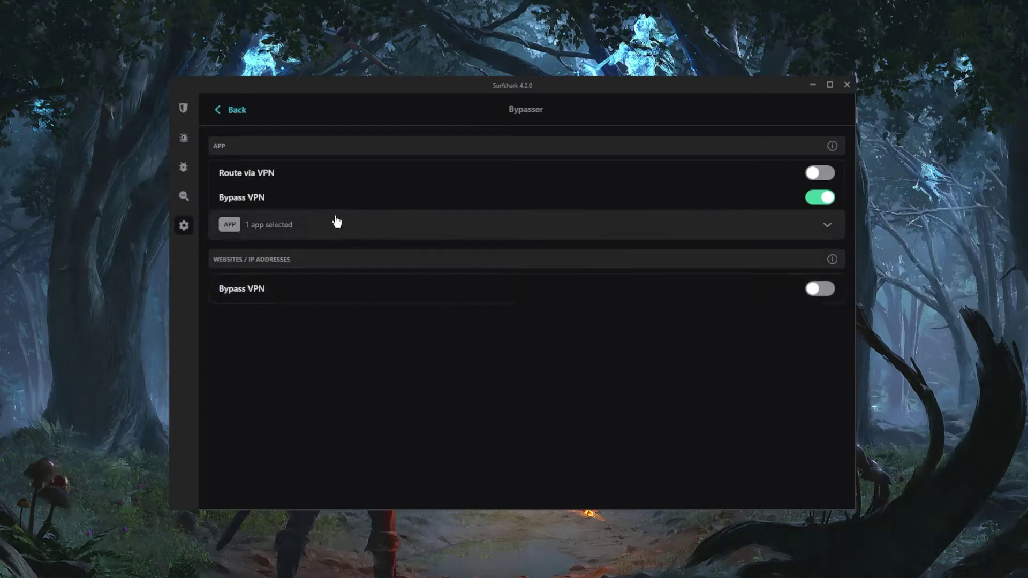
click(820, 227)
click(821, 228)
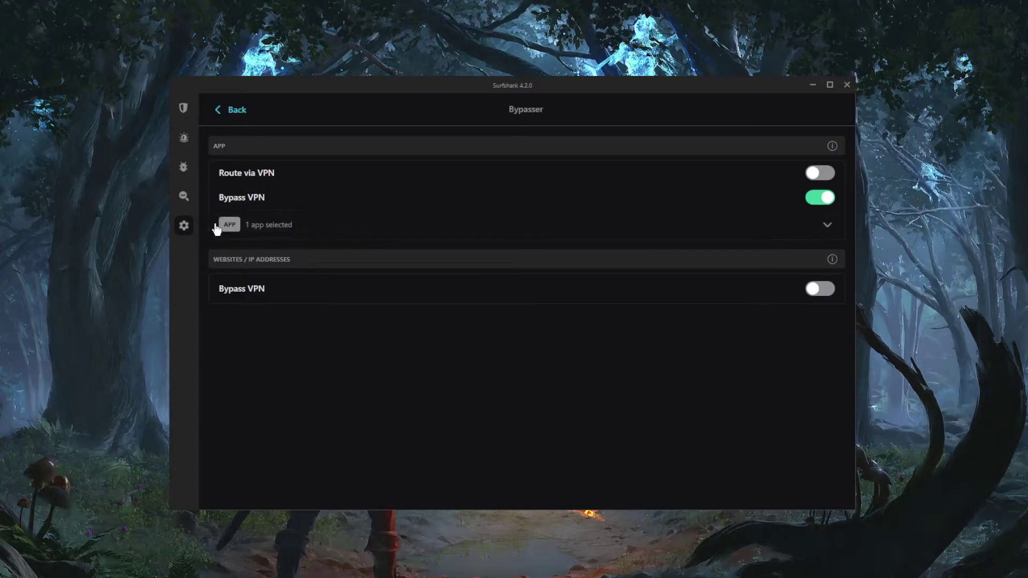
Switch Bypasser's app mode from Bypass VPN to Route via VPN.
click(820, 173)
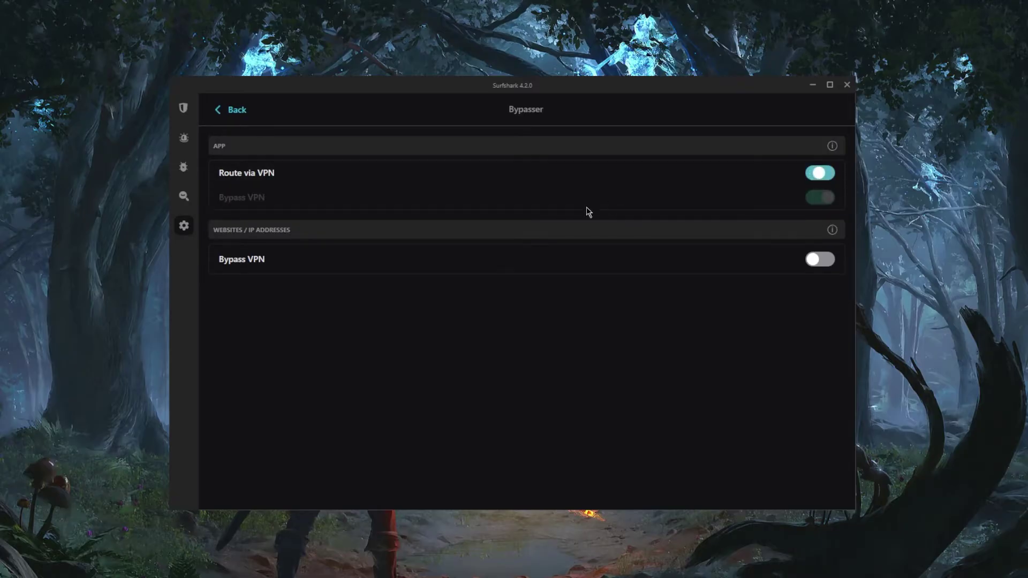
click(829, 199)
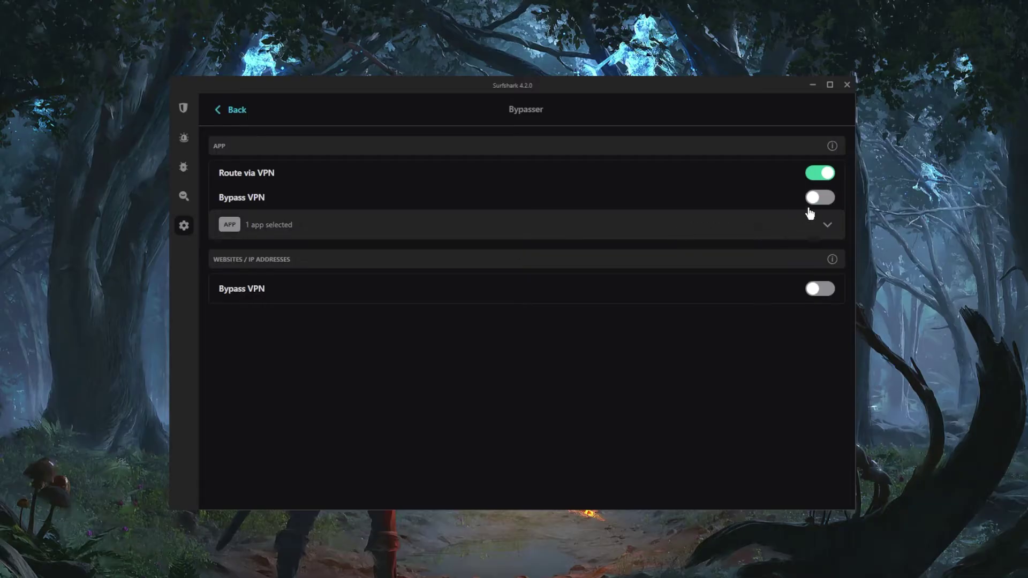
click(809, 178)
click(668, 176)
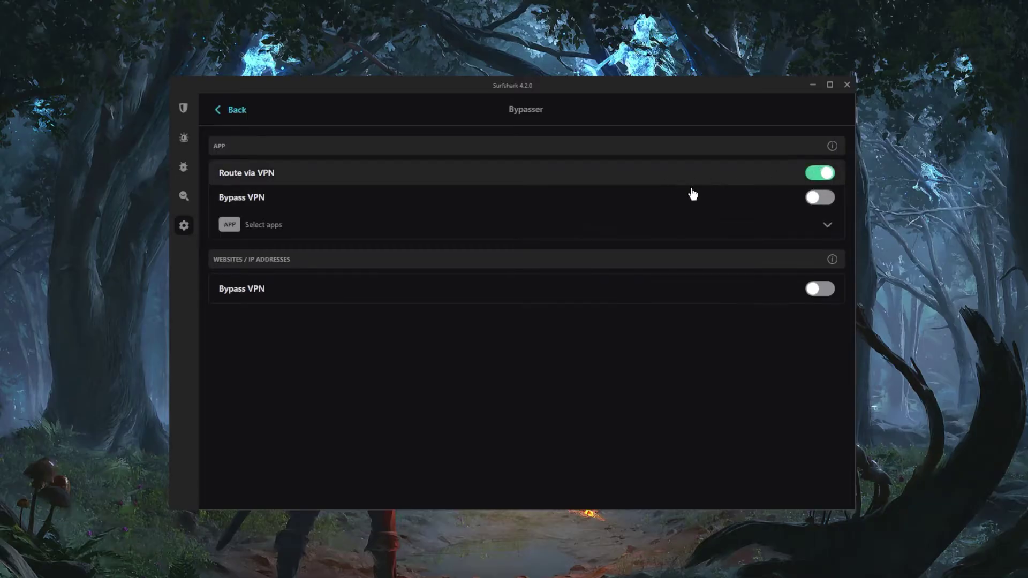
Add Call of Duty: Modern Warfare to the routed apps, then turn Route via VPN off.
click(827, 226)
scroll(431, 349, down, 6)
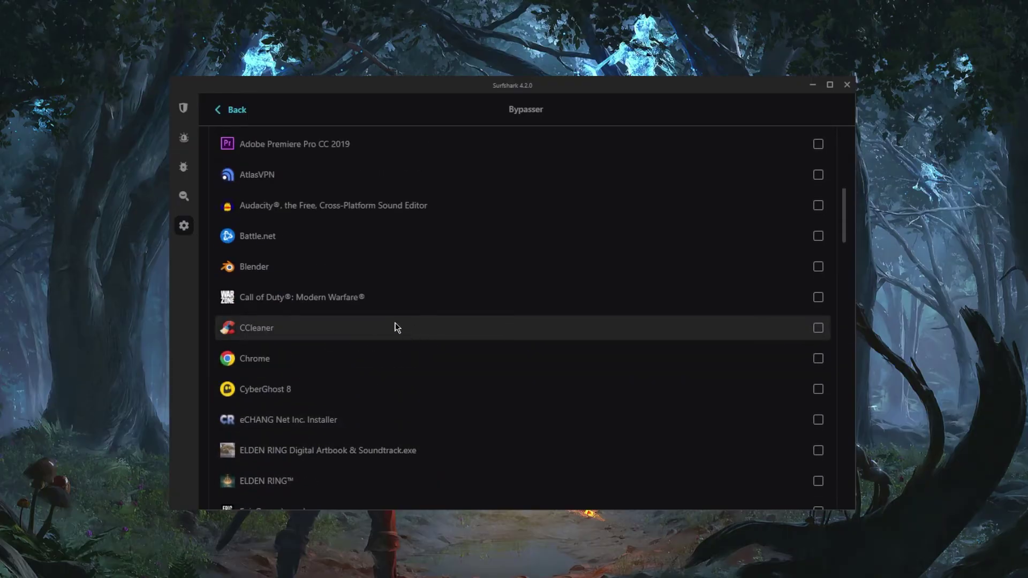
click(819, 297)
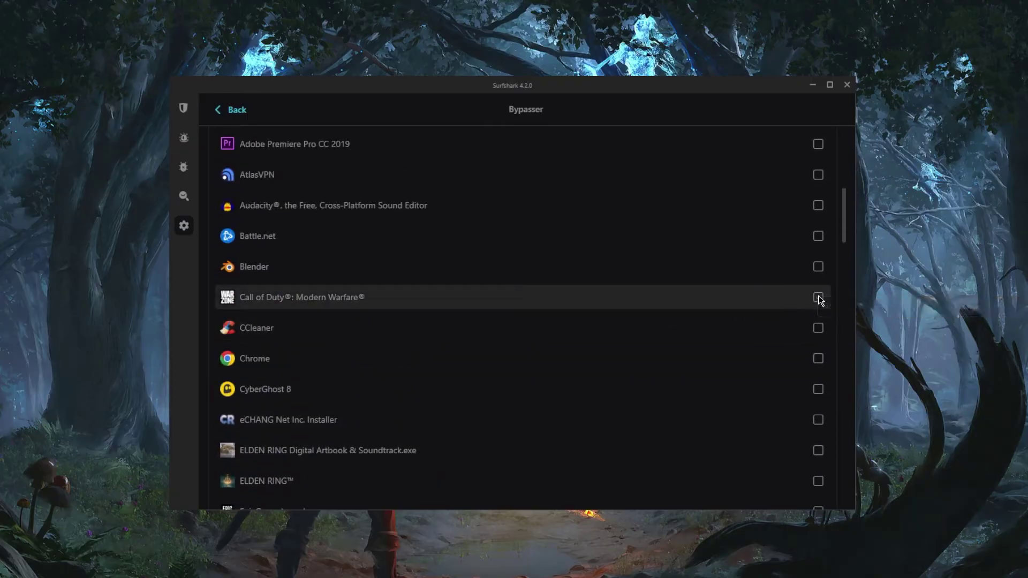
scroll(304, 221, up, 7)
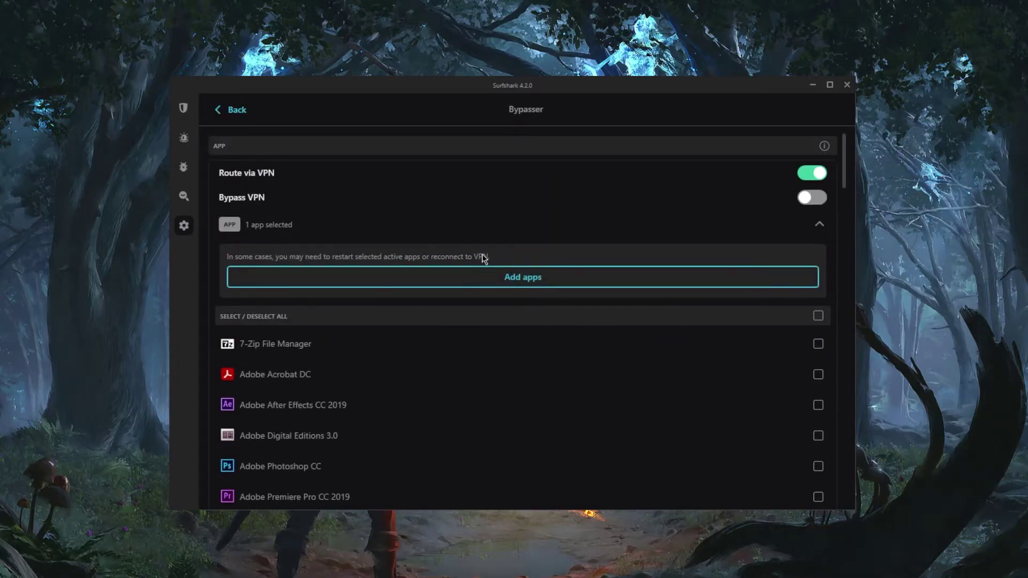
click(803, 174)
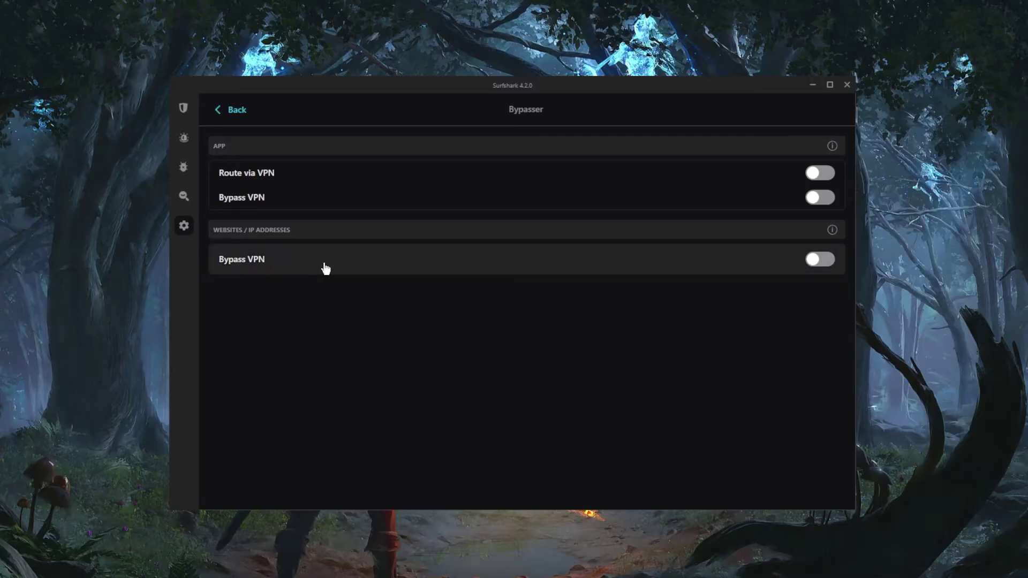
Go back to VPN settings and open the Speed test.
click(239, 114)
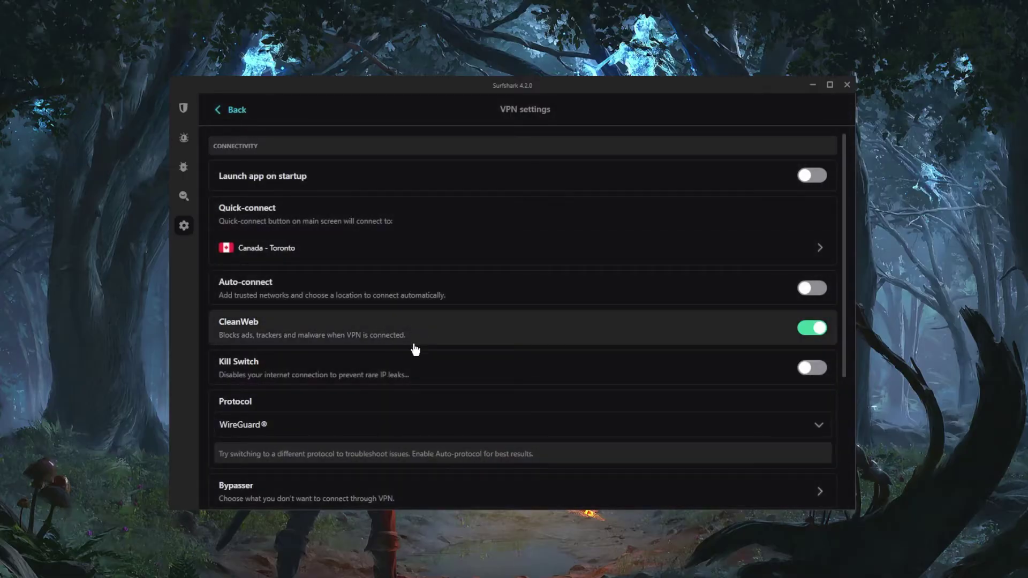
scroll(415, 349, down, 3)
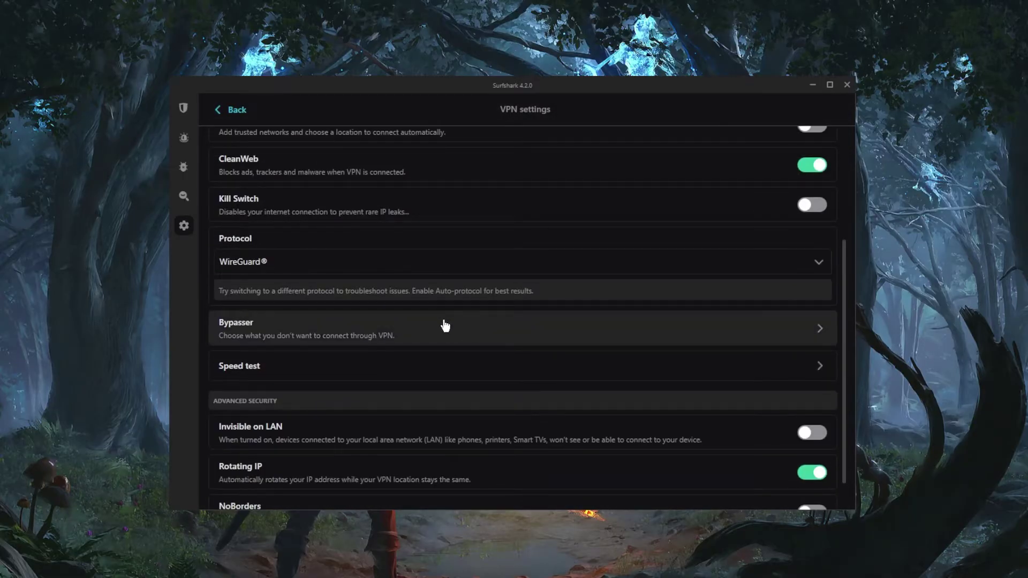
scroll(443, 324, down, 1)
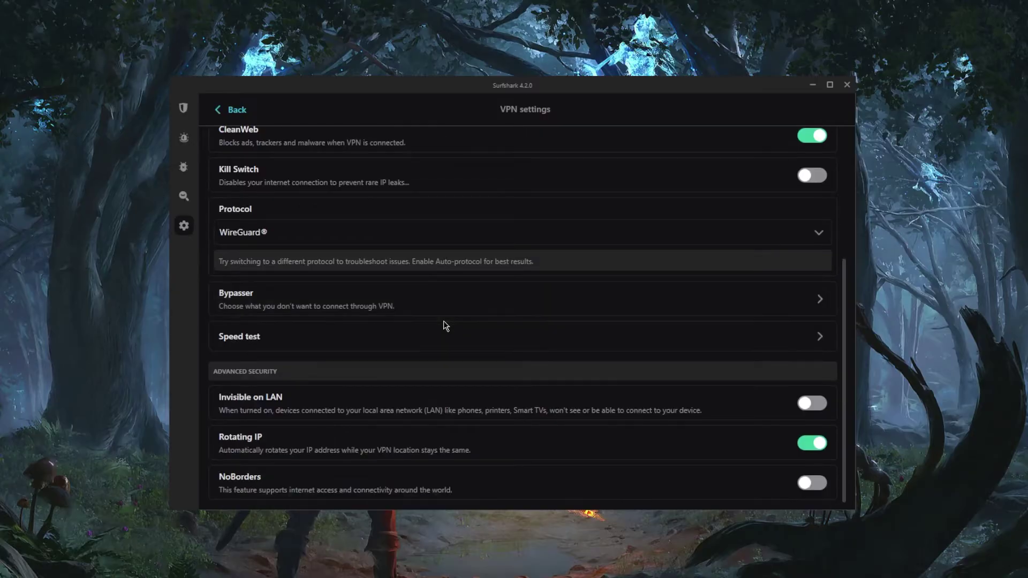
click(336, 339)
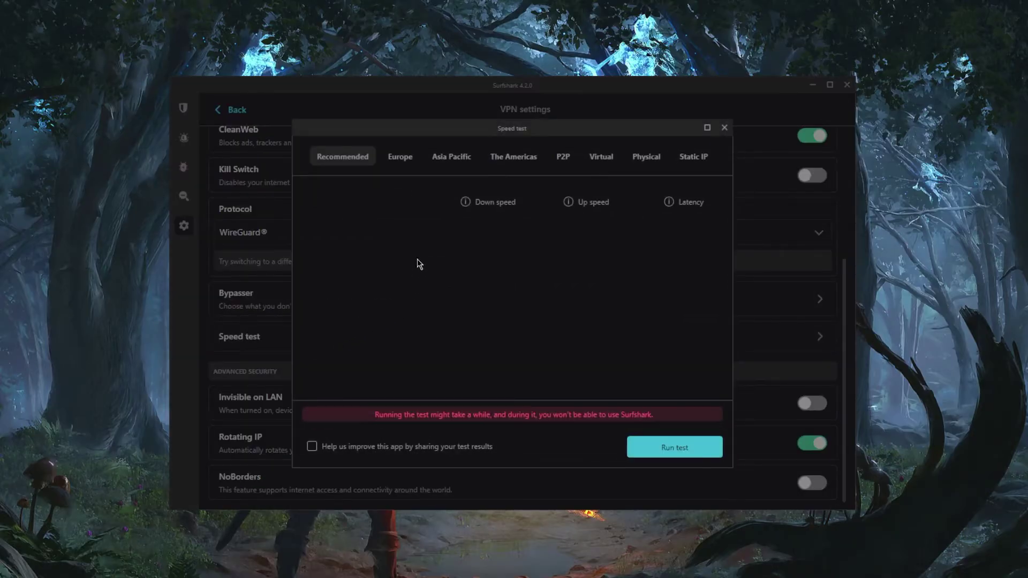
Browse the speed test's Europe, recent and Asia Pacific server tabs, then close it.
click(398, 159)
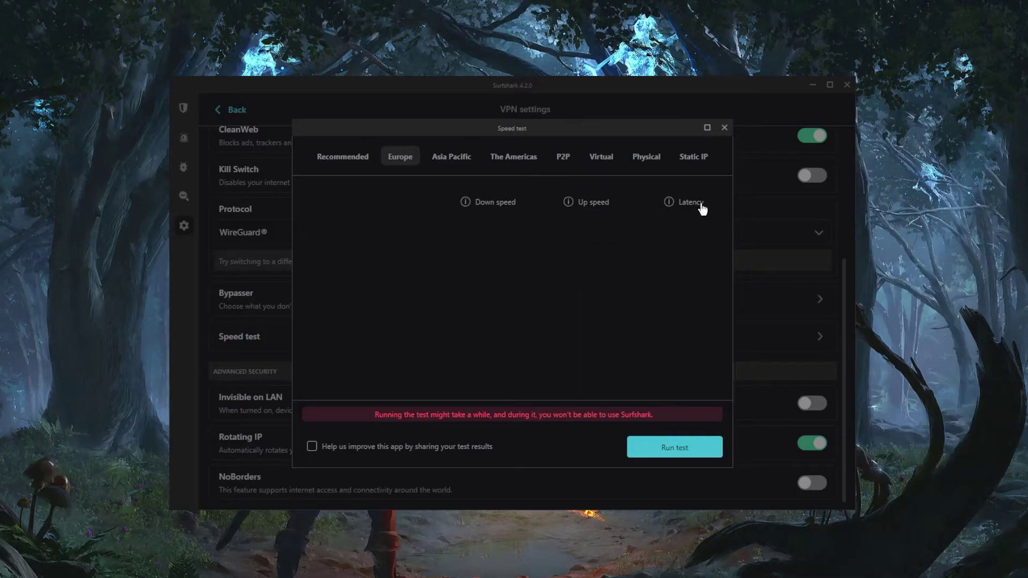
click(411, 160)
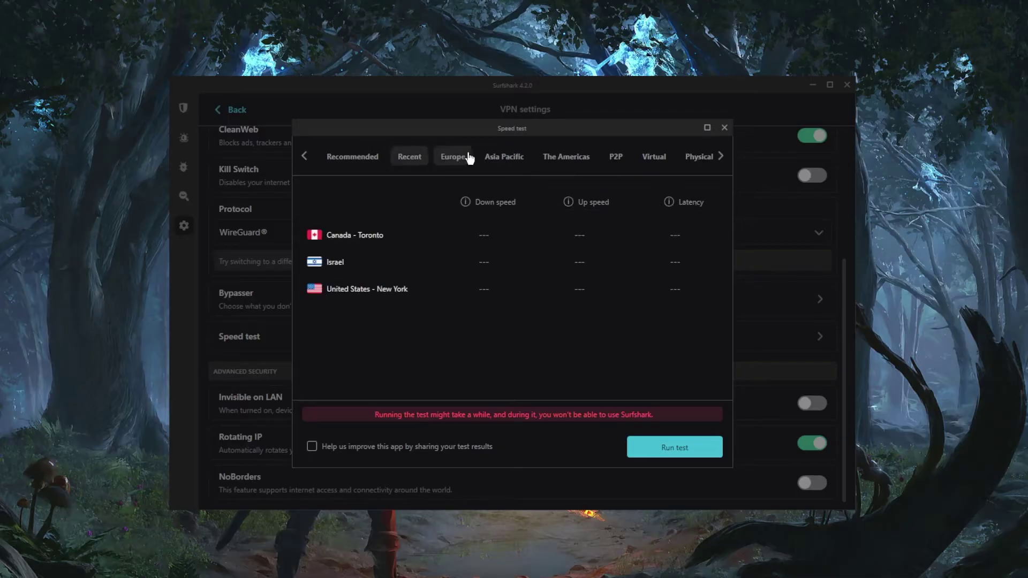
click(500, 160)
click(440, 161)
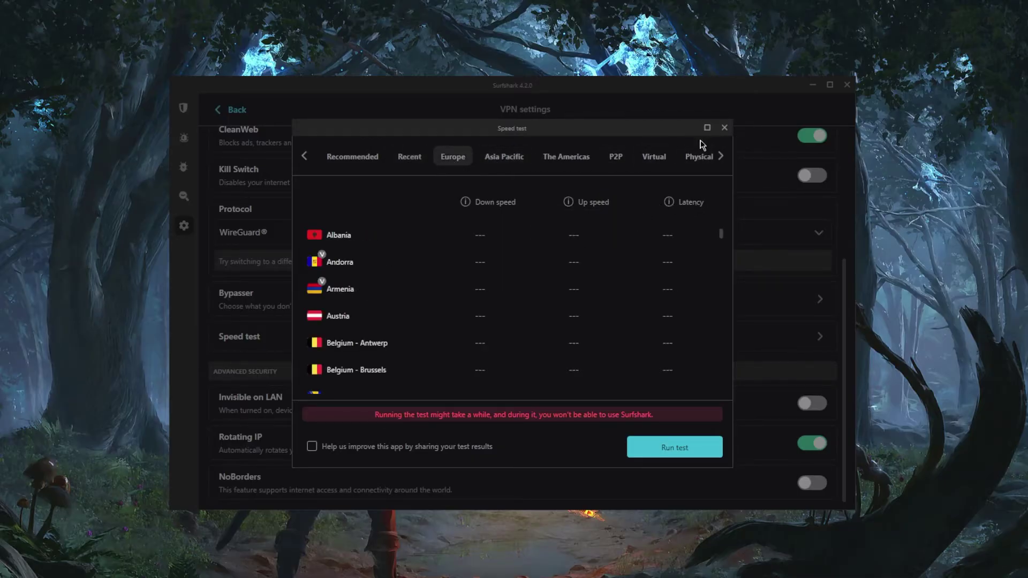
click(724, 128)
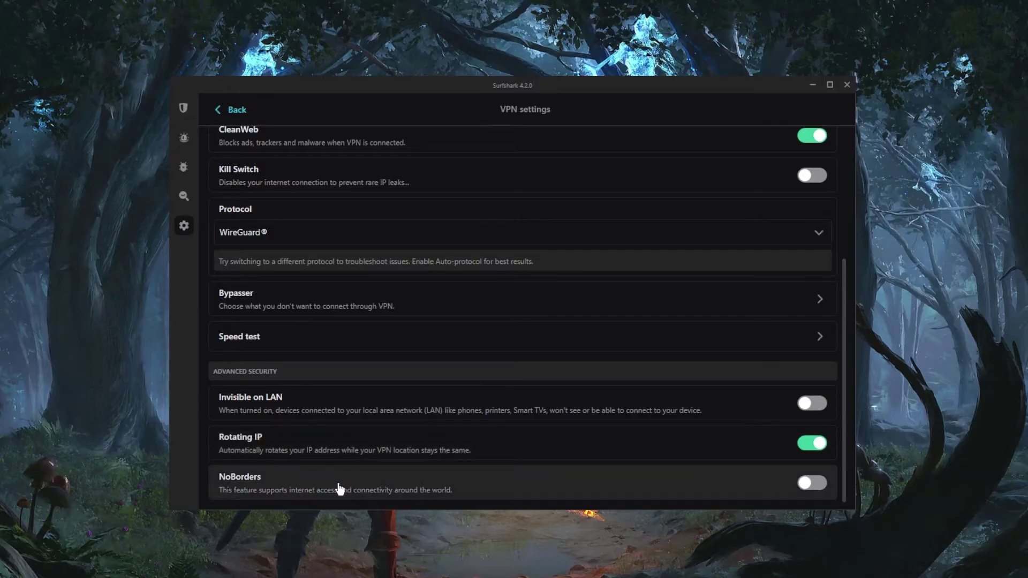
click(188, 116)
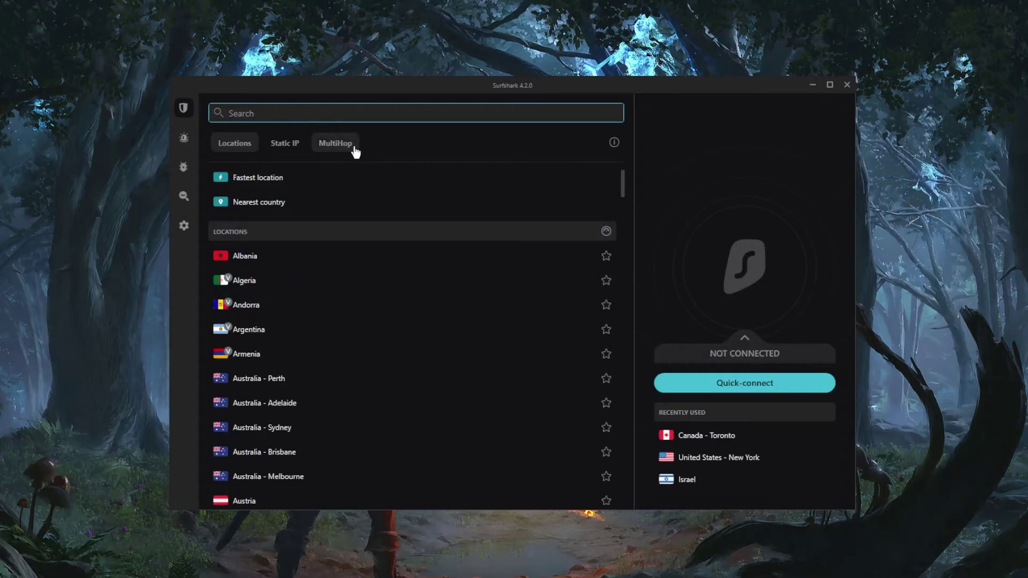
Flip between the MultiHop, Locations and Static IP tabs, ending on the Static IP servers.
click(336, 150)
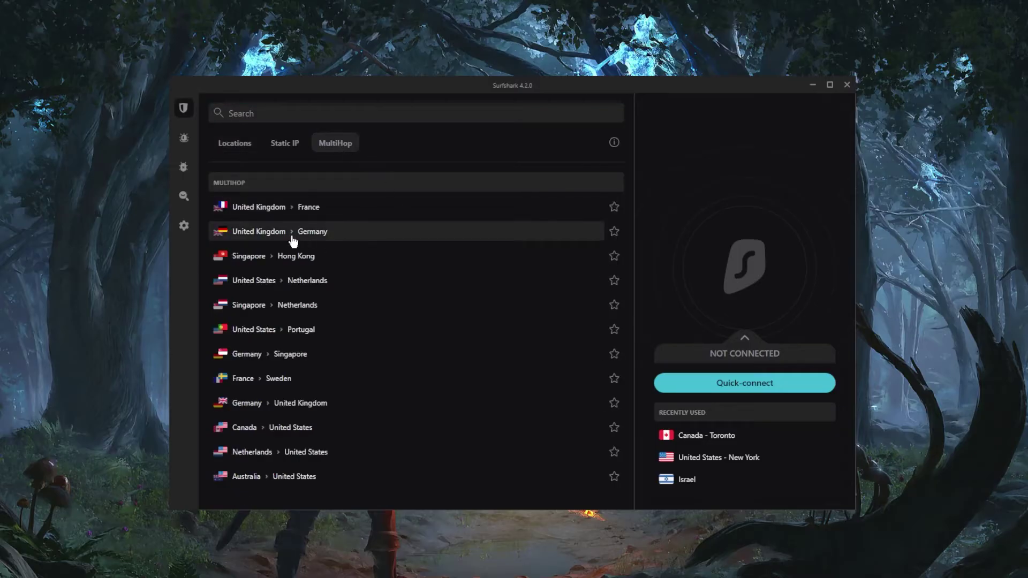
click(217, 148)
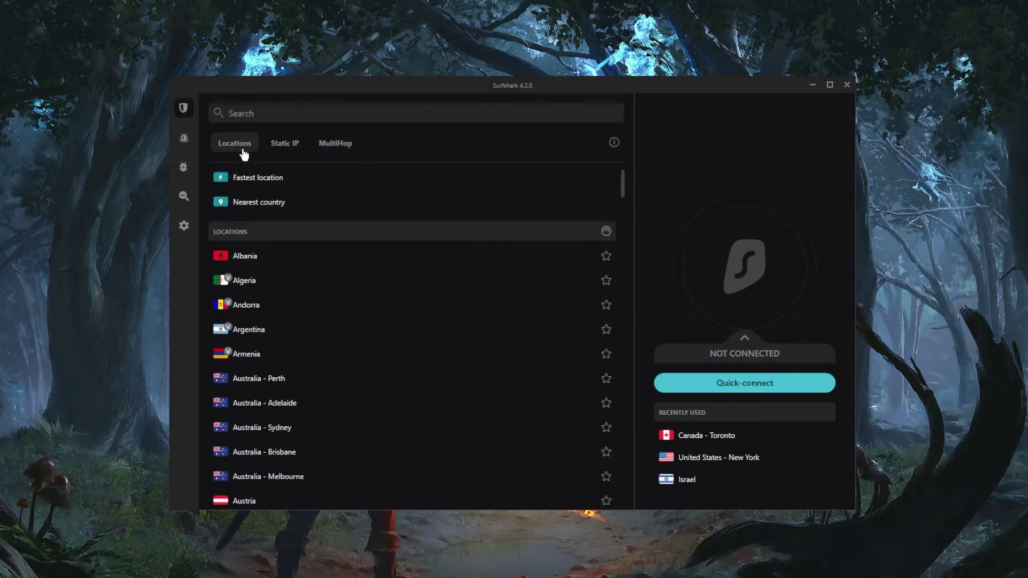
click(315, 143)
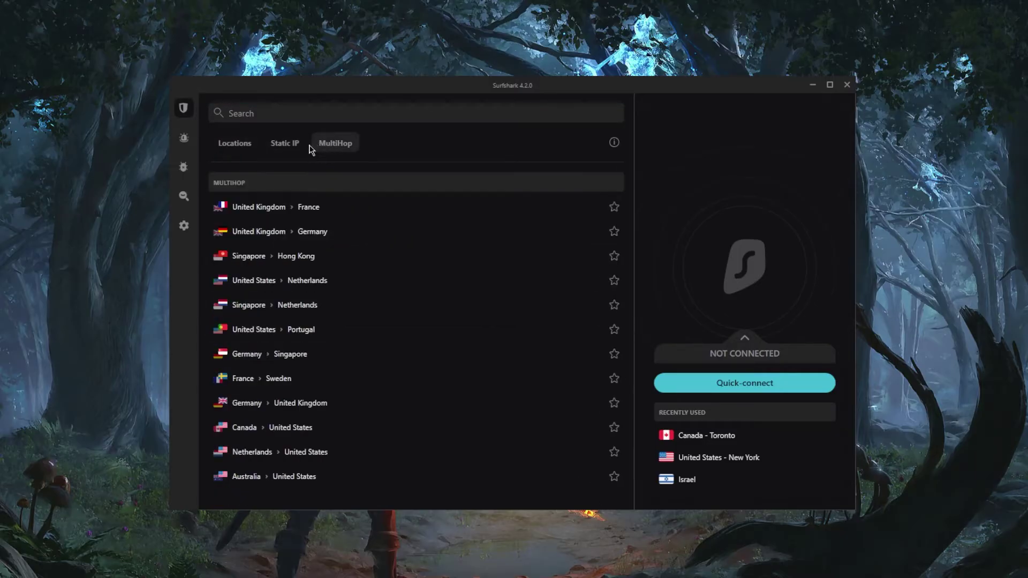
click(274, 144)
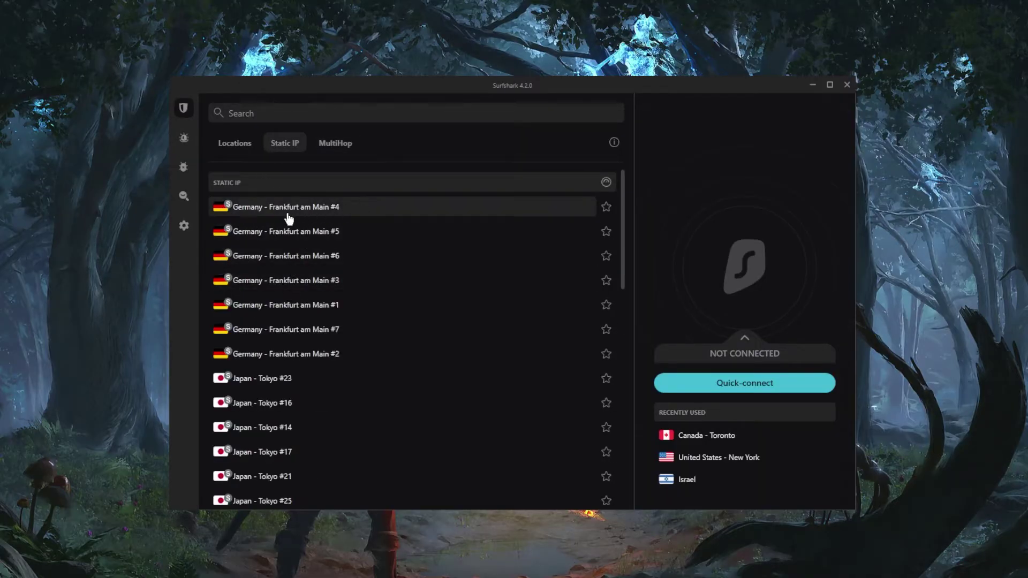
click(235, 145)
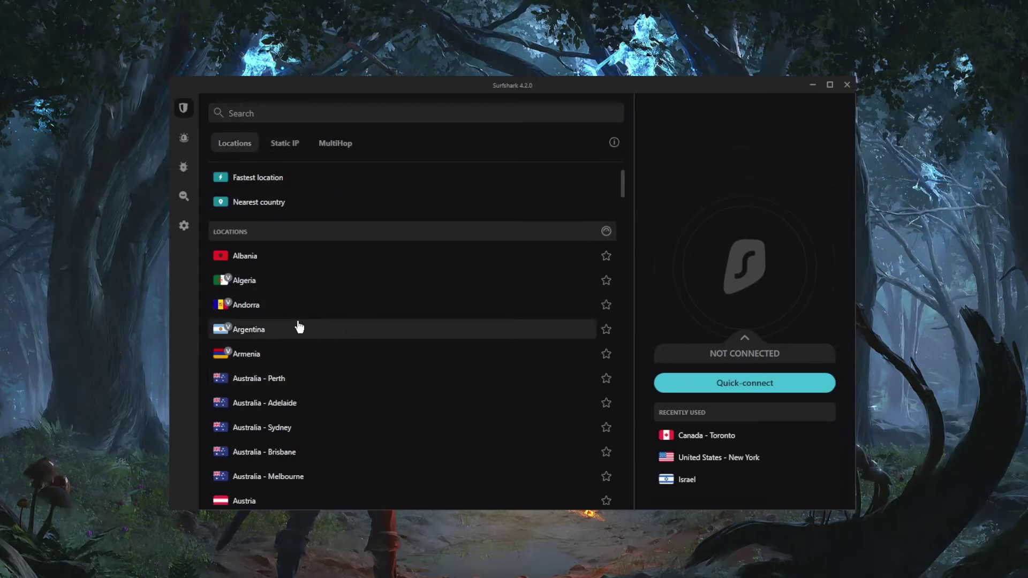
click(288, 143)
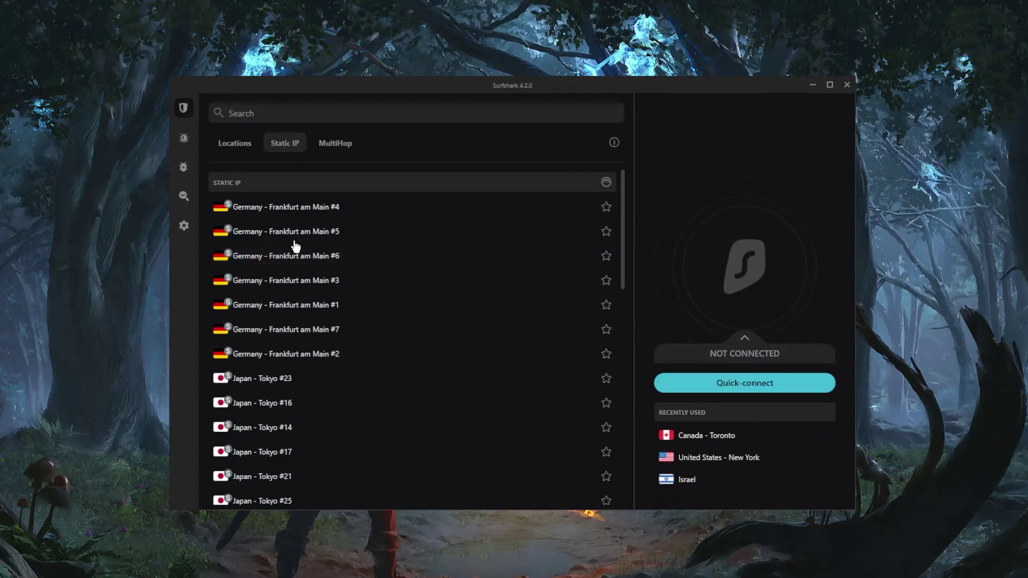
Add the Germany - Frankfurt am Main #5 static IP server to favorites.
click(605, 234)
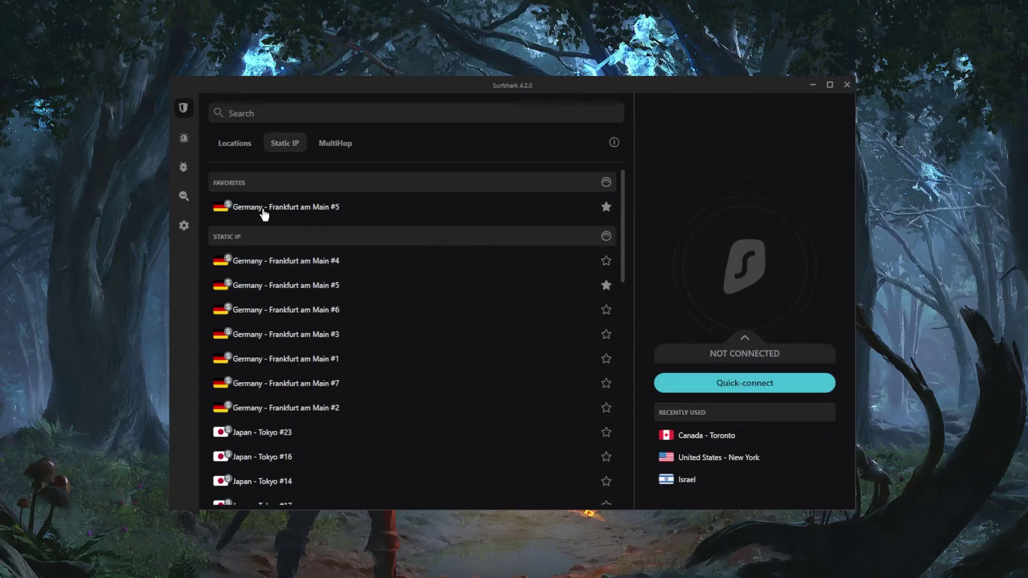
click(251, 148)
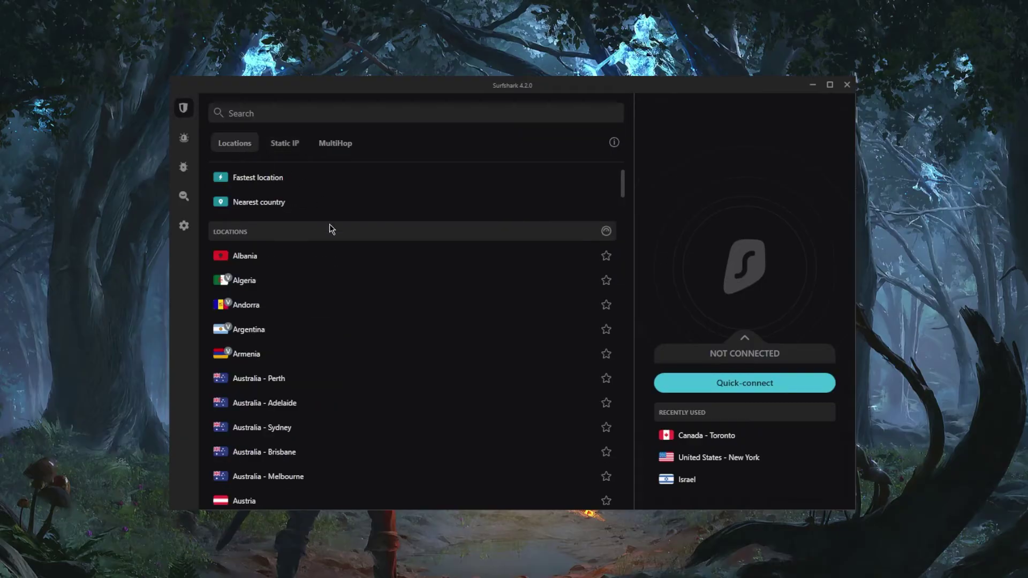
click(284, 143)
click(336, 143)
Add Australia - Sydney from the Locations list to favorites, then recheck the server lists.
click(235, 143)
scroll(320, 291, down, 3)
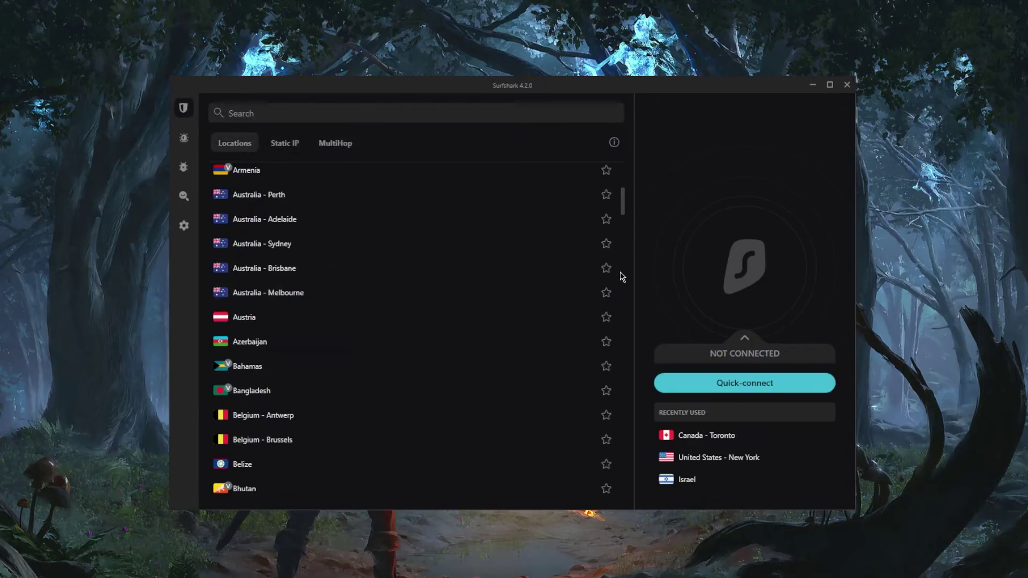
click(606, 244)
scroll(468, 298, up, 3)
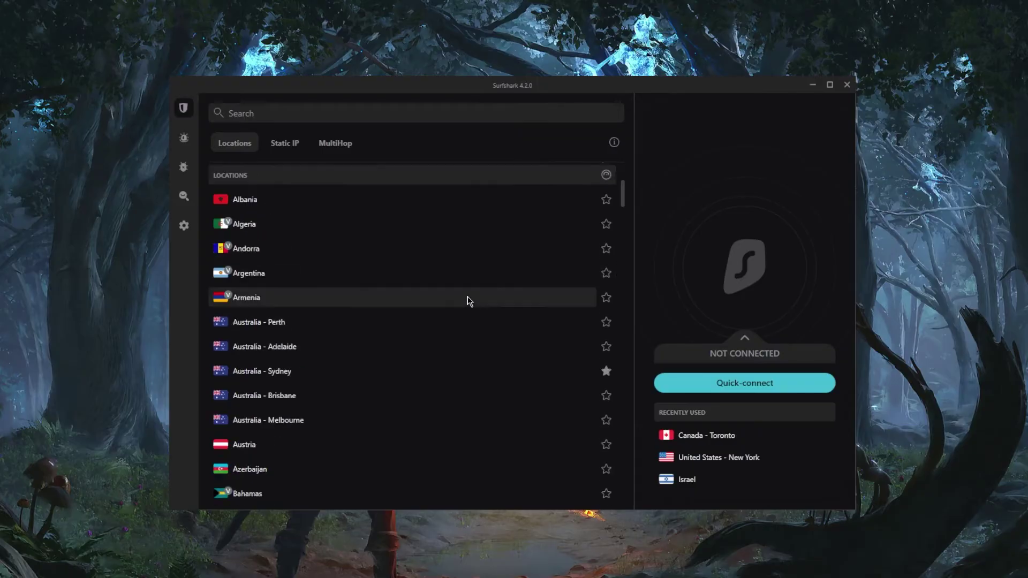
click(284, 143)
click(332, 143)
click(289, 143)
click(233, 142)
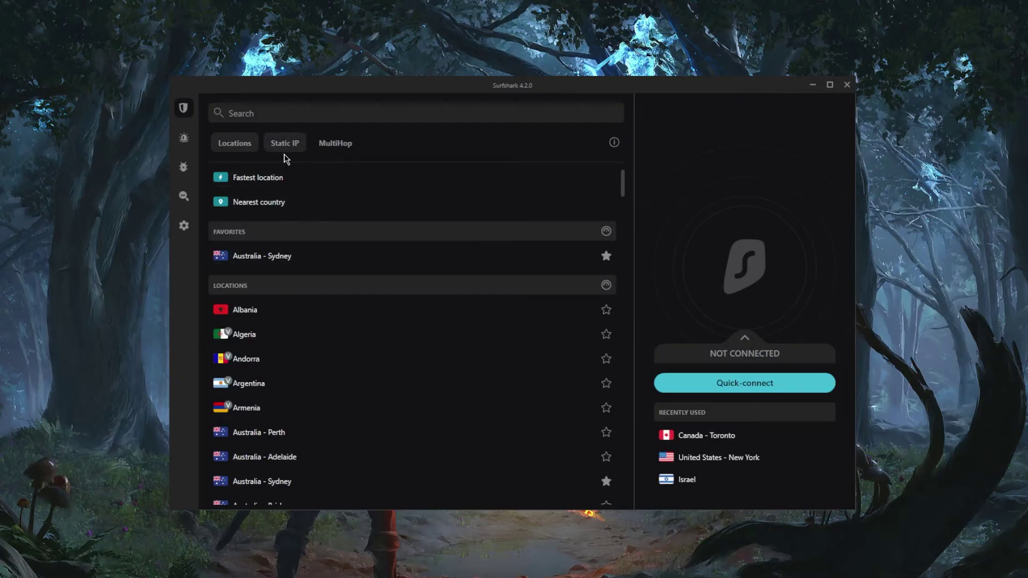
Connect the VPN to the favorite Australia - Sydney server.
click(283, 259)
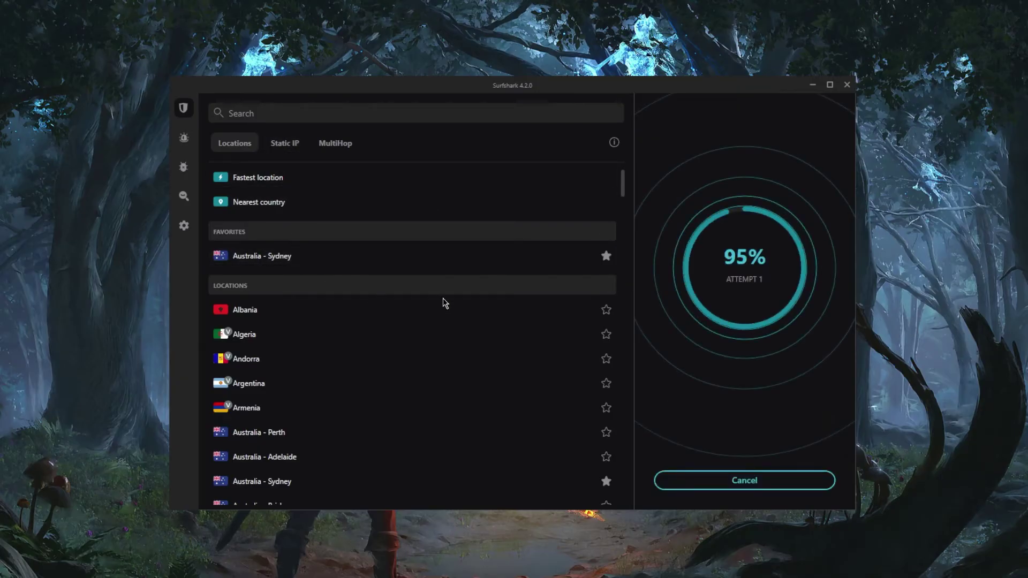